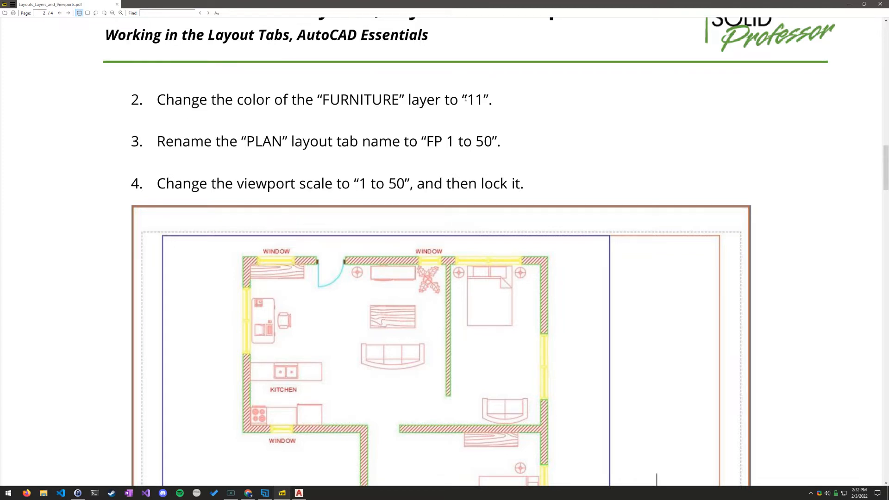
# Switch from the PDF instructions to the floor plan drawing in AutoCAD.
pyautogui.click(300, 495)
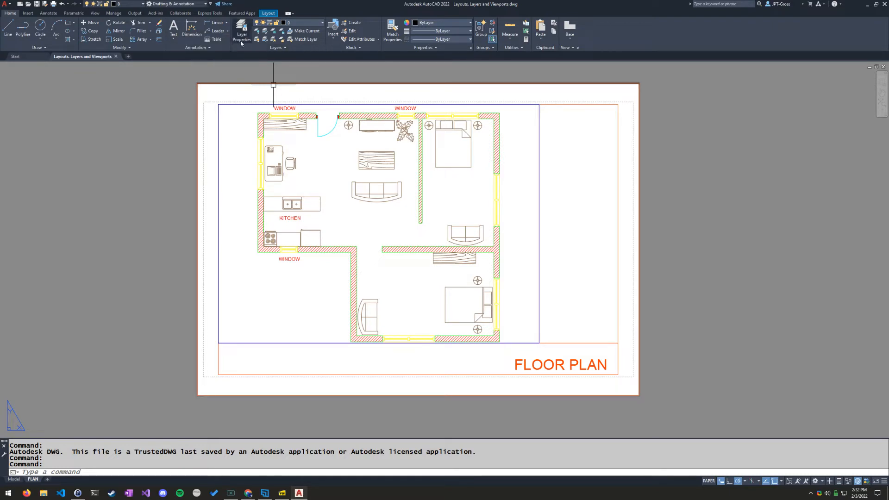
pyautogui.hotkey('ctrl', '1')
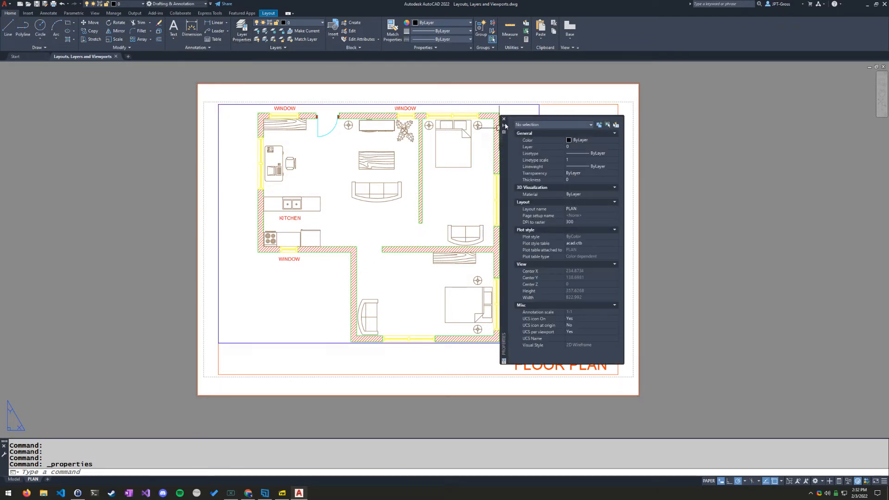
pyautogui.click(504, 120)
# Launch ZoomIt and magnify the layer tools to point out the Layer Properties command.
pyautogui.press('super')
pyautogui.write('zoomi')
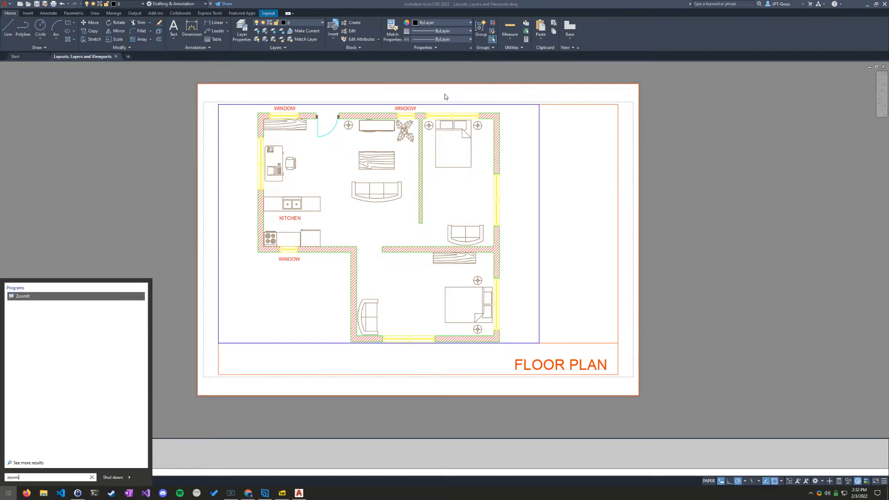
pyautogui.press('Return')
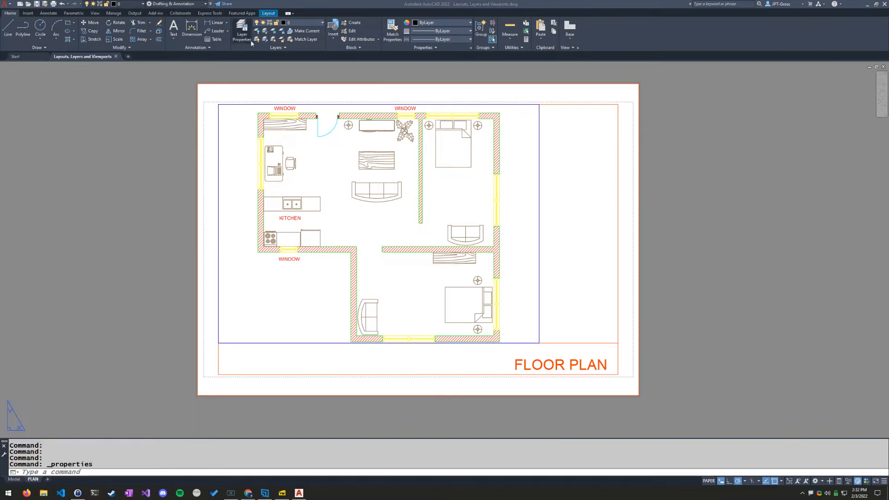
pyautogui.hotkey('ctrl', '1')
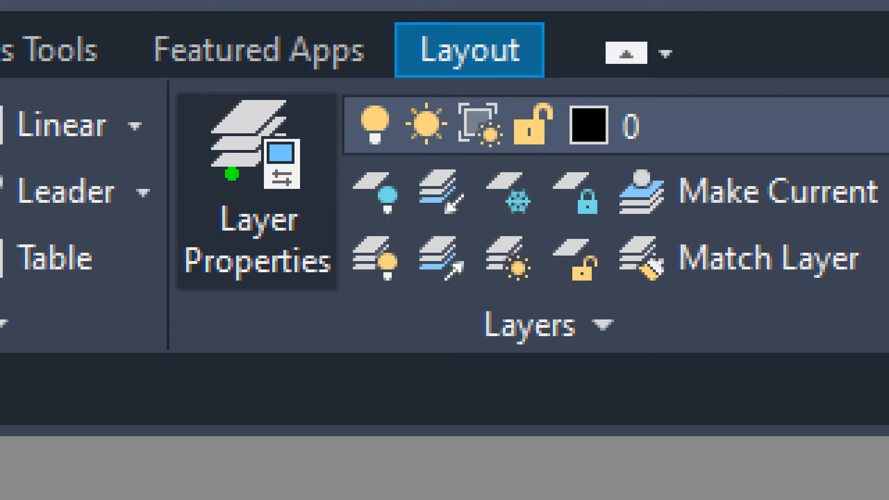
pyautogui.keyDown('ctrl'); pyautogui.keyDown('shift'); pyautogui.moveTo(232, 173); pyautogui.dragTo(132, 265); pyautogui.keyUp('shift'); pyautogui.keyUp('ctrl')
pyautogui.press('g')
pyautogui.press('Escape')
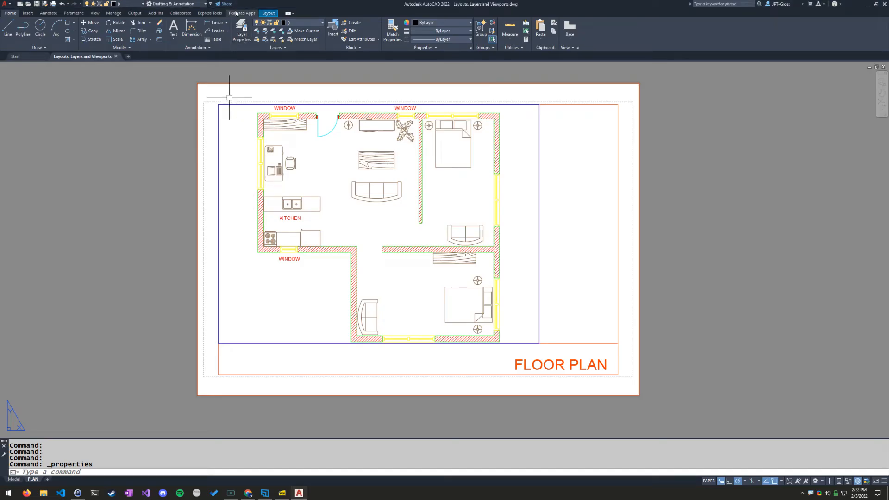
# Set the color of the FURNITURE layer to index color 11 in the Layer Properties Manager and close the manager.
pyautogui.click(241, 30)
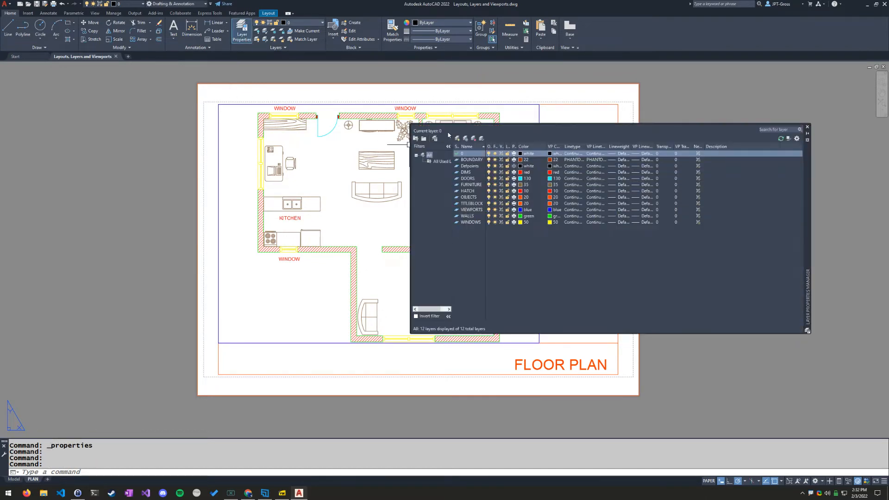
pyautogui.moveTo(810, 180); pyautogui.dragTo(645, 173)
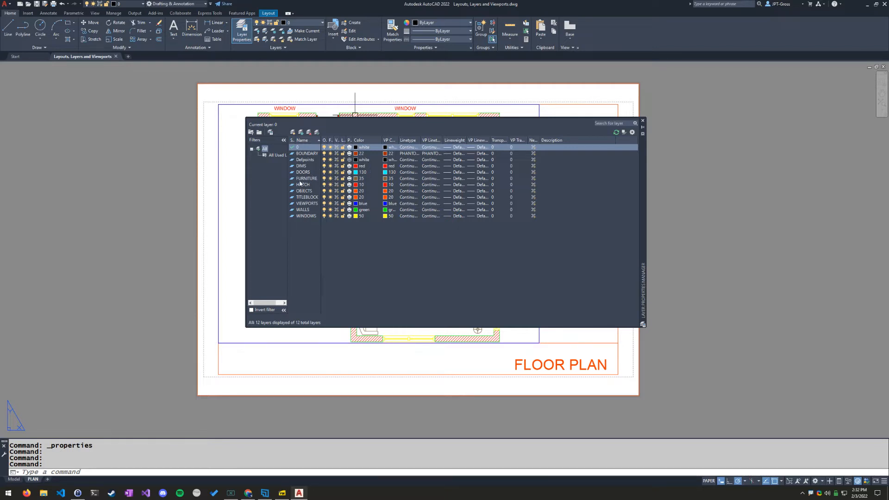
pyautogui.click(356, 179)
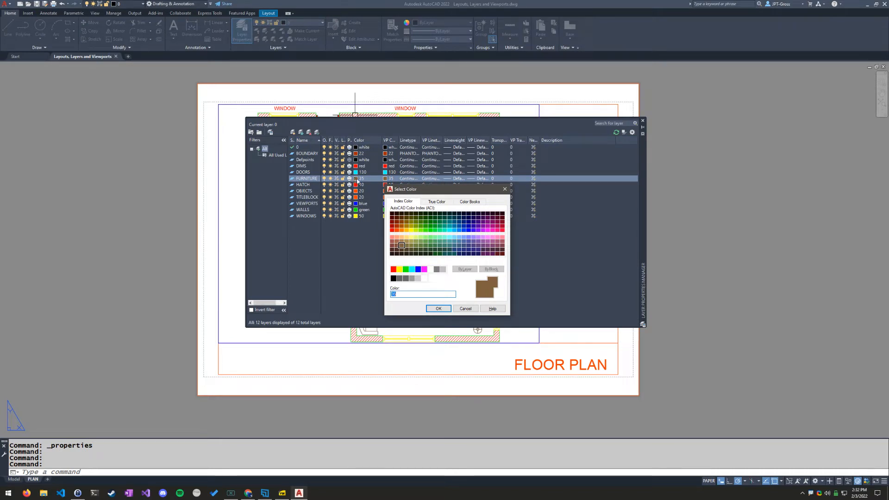
pyautogui.moveTo(454, 189); pyautogui.dragTo(473, 176)
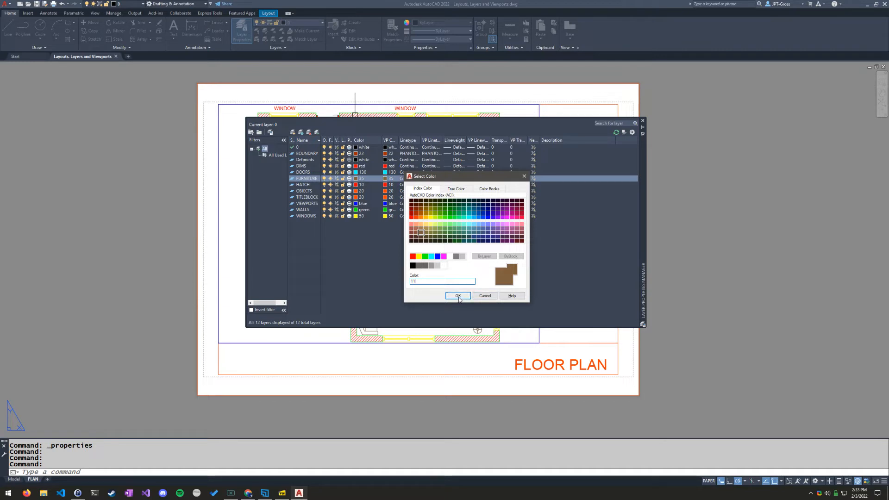
pyautogui.click(458, 296)
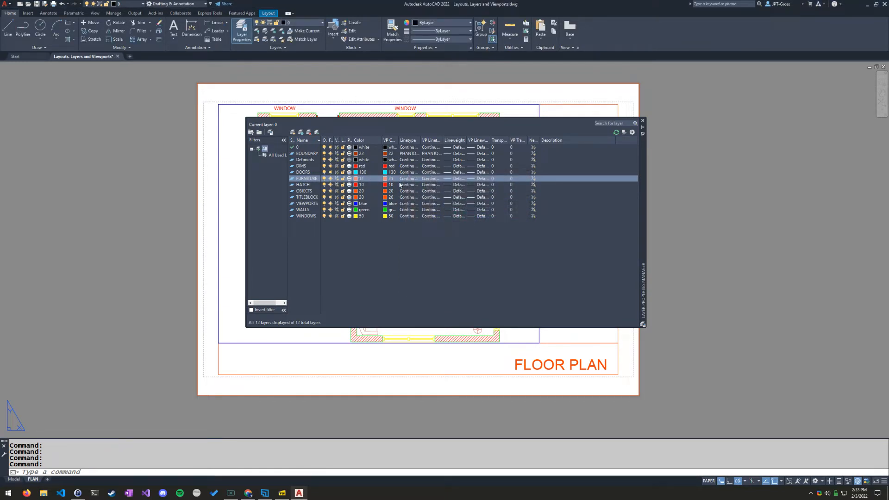
pyautogui.click(643, 122)
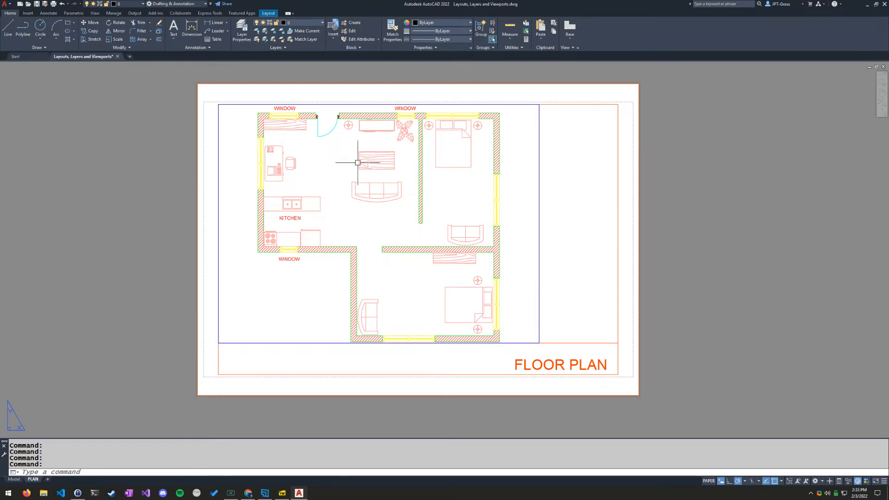
pyautogui.click(372, 169)
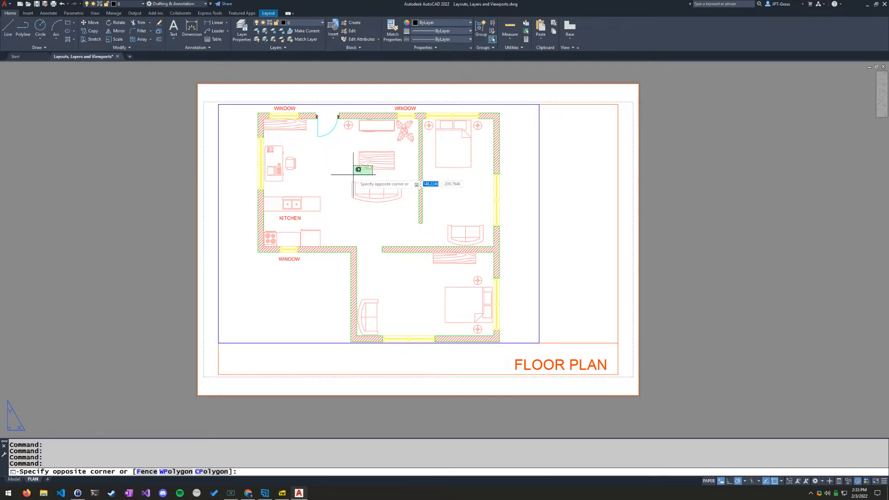
pyautogui.press('Escape')
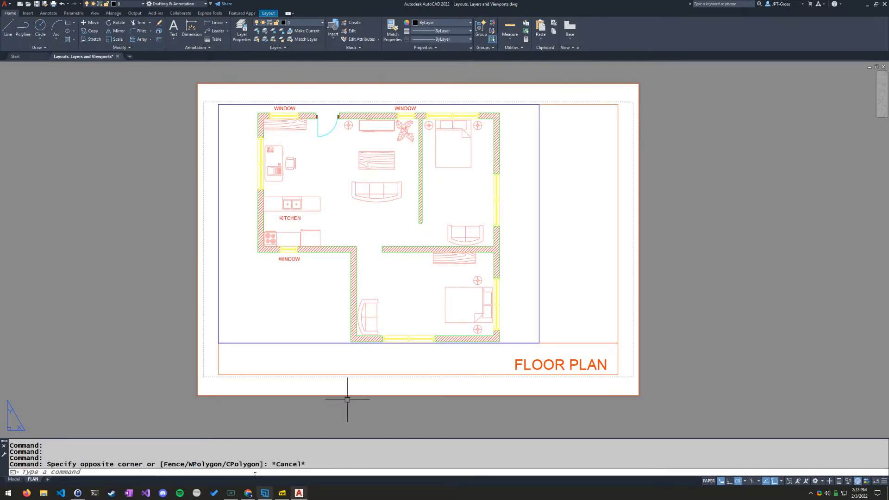
# Read the layout renaming and viewport scale tasks in the PDF instructions, and return to the drawing.
pyautogui.click(283, 493)
pyautogui.scroll(-1, 232, 193)
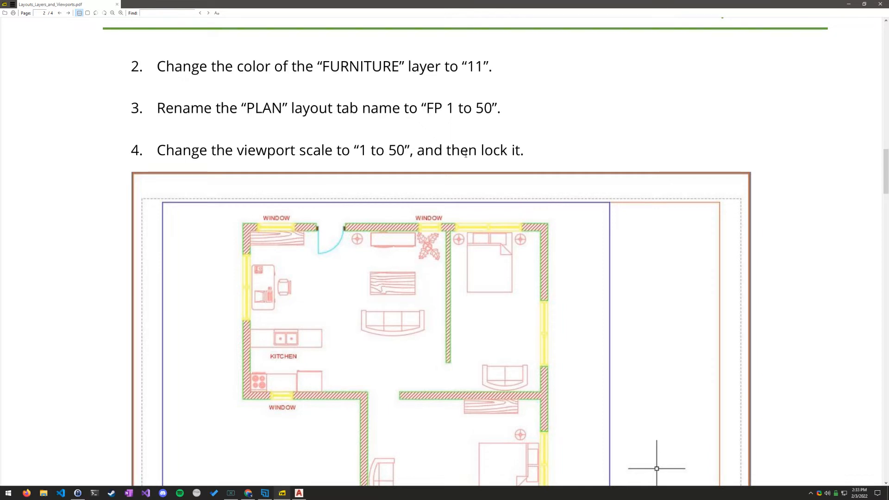
pyautogui.click(851, 6)
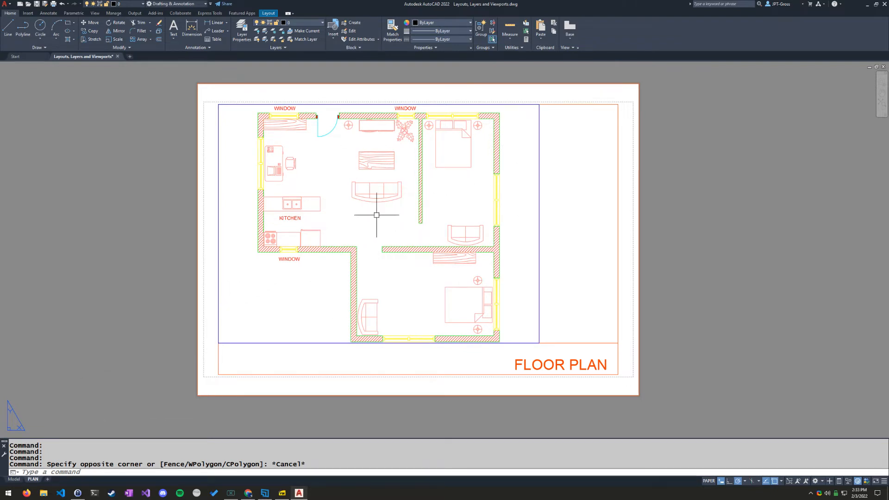
# Compare the floor plan in model space with the PLAN layout, ending on the layout.
pyautogui.click(14, 480)
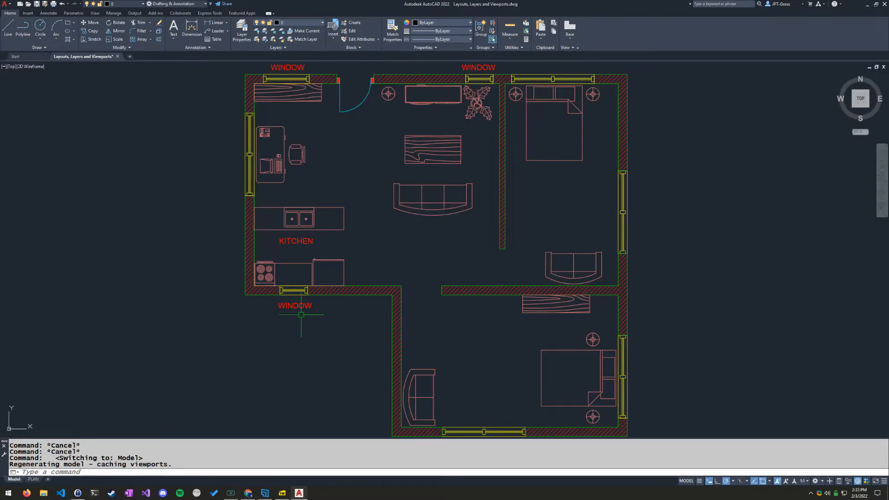
pyautogui.click(33, 479)
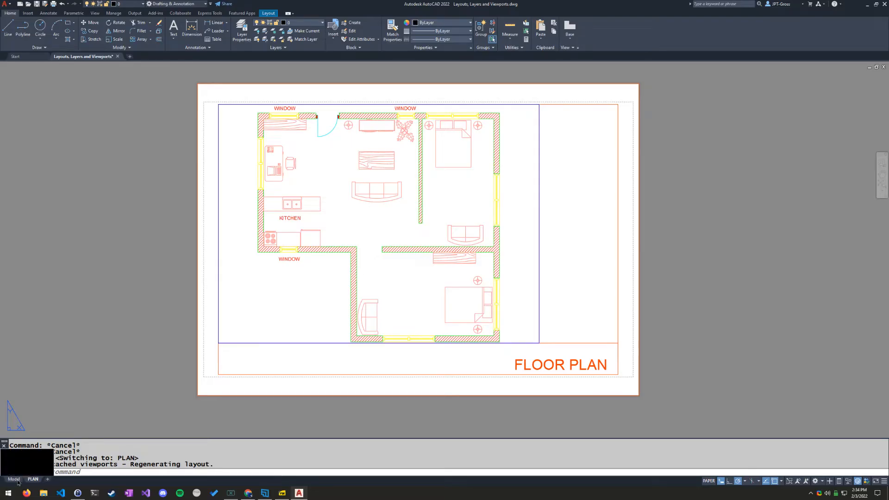
pyautogui.click(14, 480)
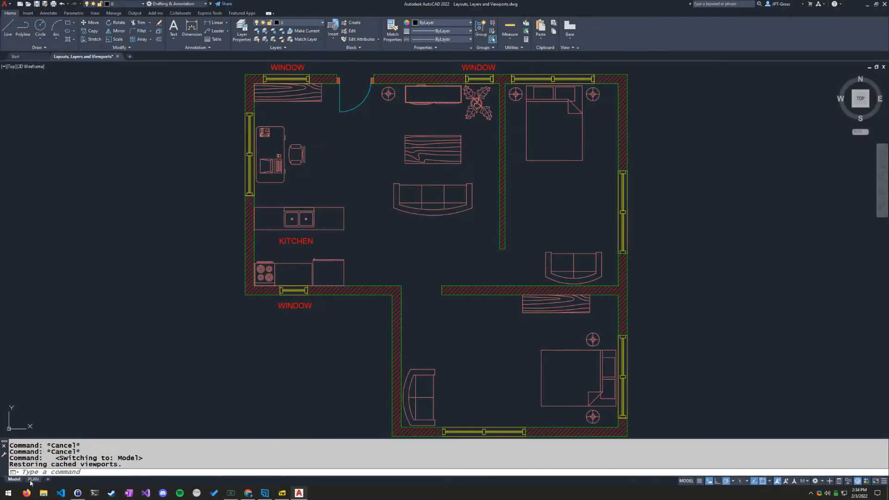
pyautogui.click(32, 480)
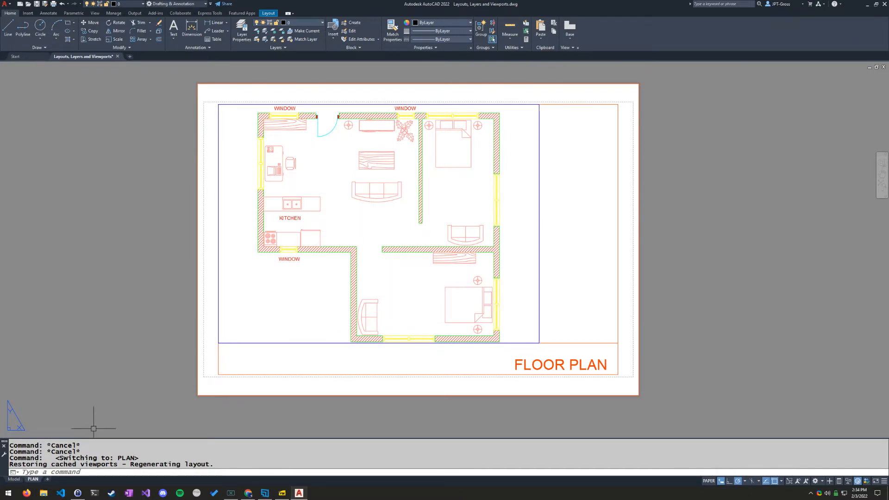
pyautogui.click(14, 479)
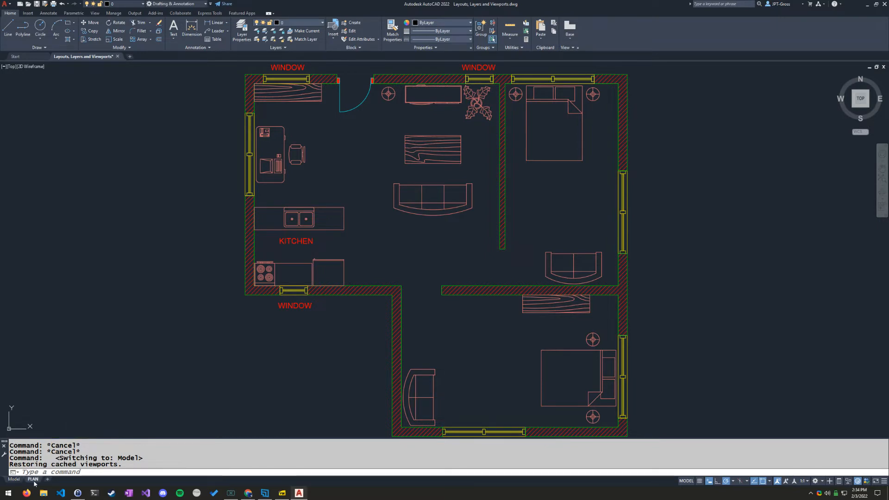
pyautogui.click(33, 480)
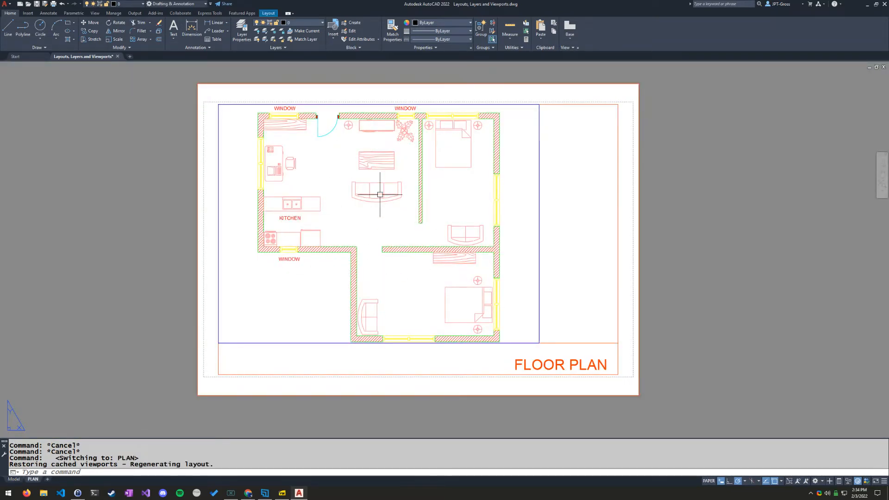
# Activate the floor plan viewport on the PLAN layout and set its scale to 1:50.
pyautogui.doubleClick(387, 224)
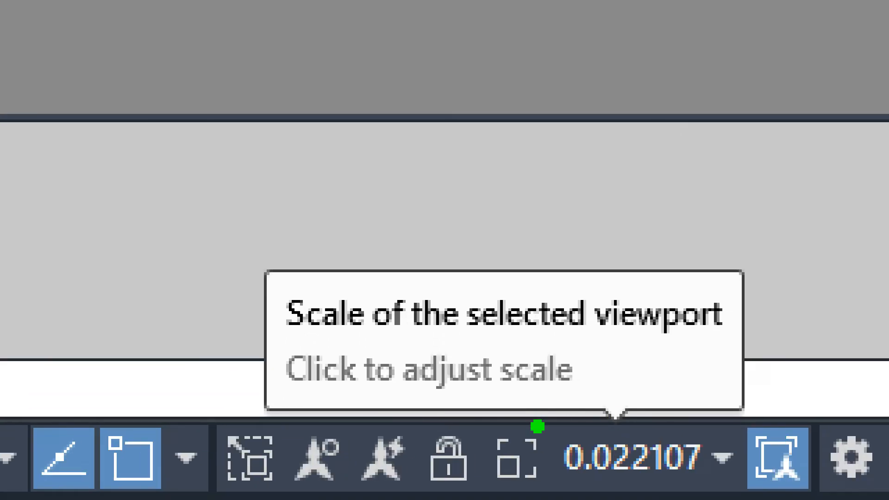
pyautogui.moveTo(537, 426)
pyautogui.mouseDown()
pyautogui.moveTo(626, 494)
pyautogui.moveTo(762, 474)
pyautogui.mouseUp()
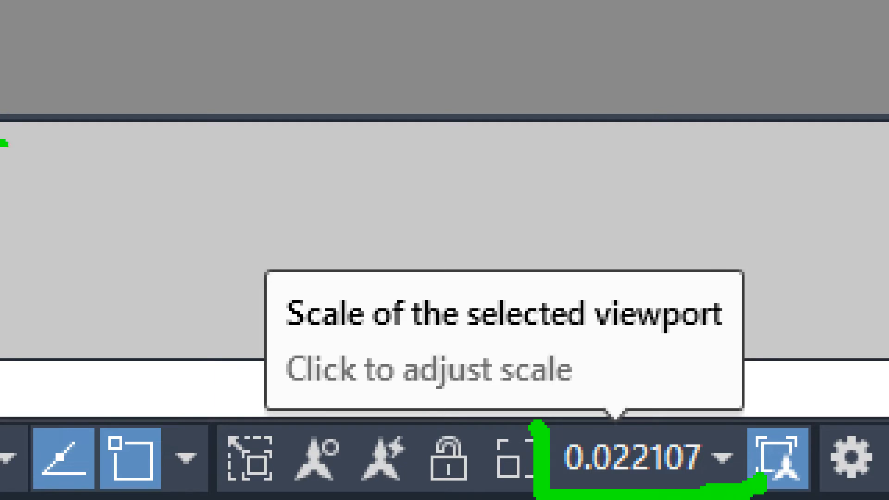
pyautogui.moveTo(283, 294); pyautogui.dragTo(69, 292)
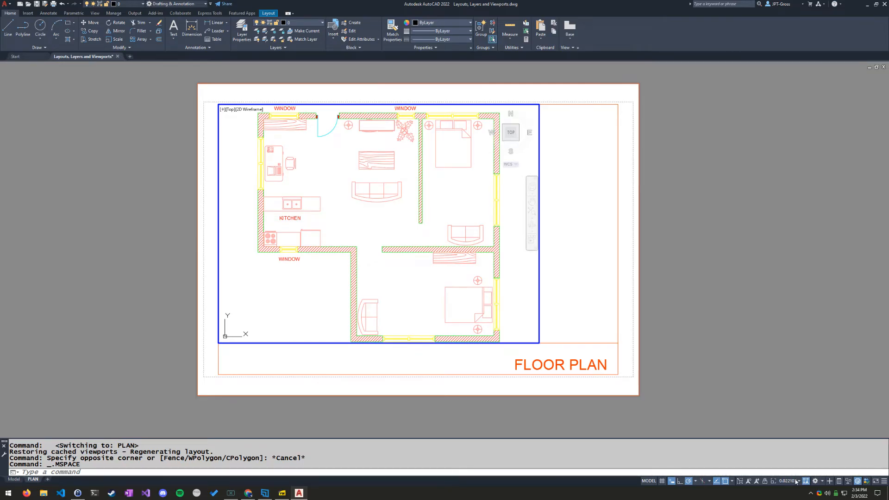
pyautogui.click(796, 480)
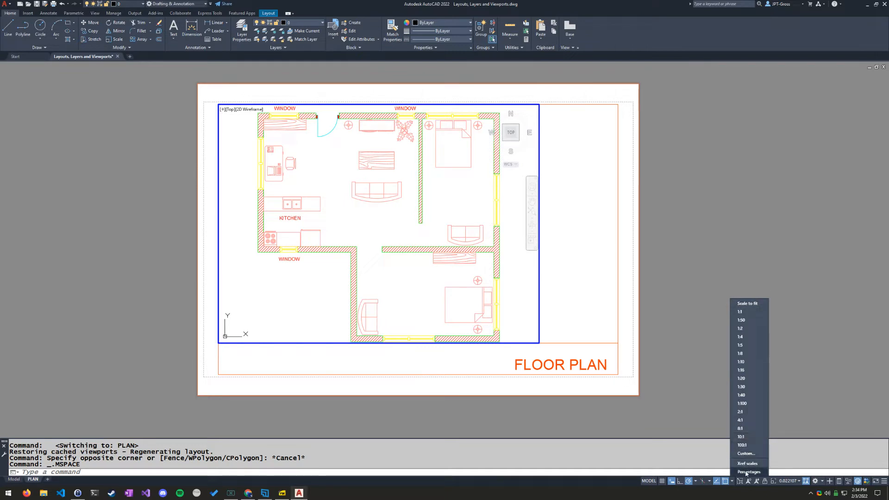
pyautogui.click(748, 320)
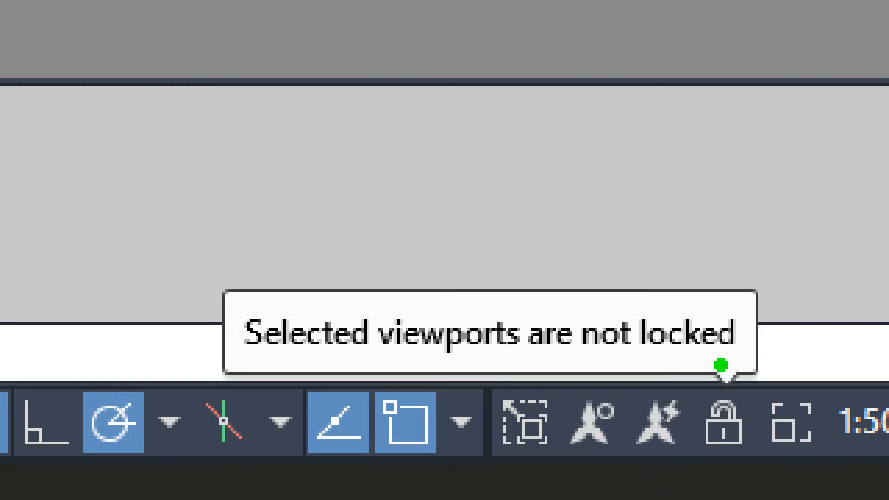
# Lock the floor plan viewport and test the lock by zooming and panning over it.
pyautogui.moveTo(720, 365)
pyautogui.mouseDown()
pyautogui.moveTo(675, 432)
pyautogui.moveTo(685, 451)
pyautogui.mouseUp()
pyautogui.press('Escape')
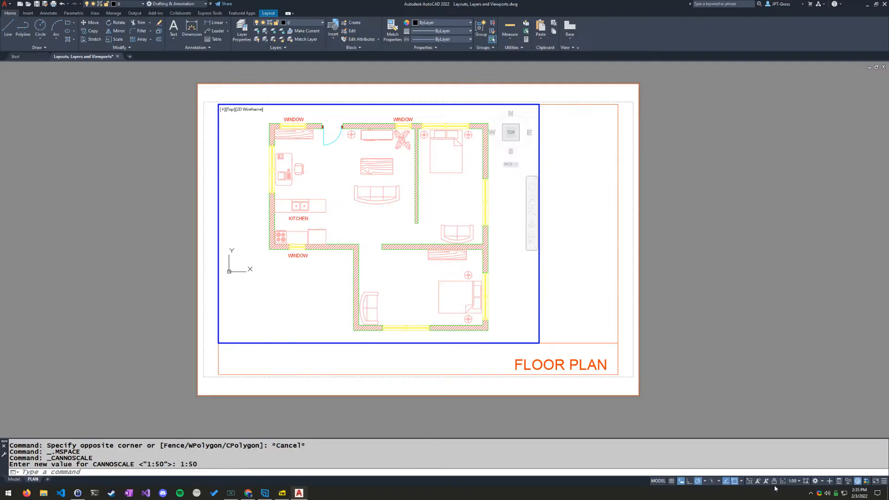
pyautogui.click(774, 481)
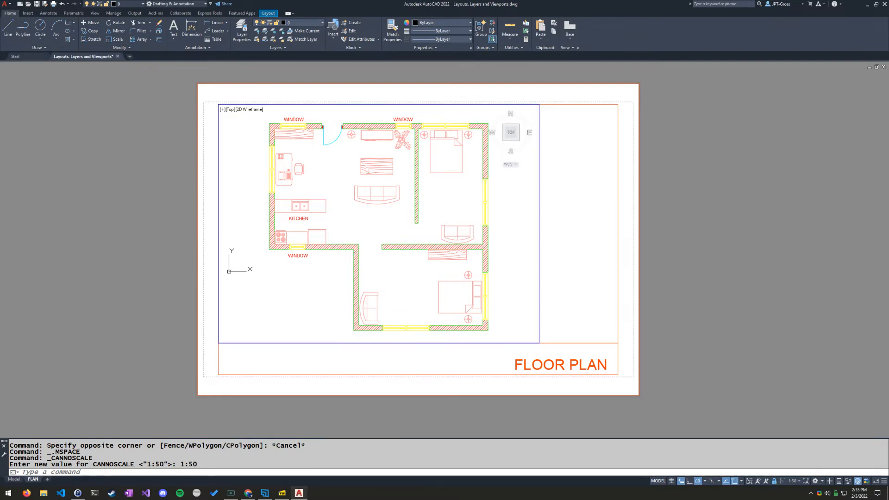
pyautogui.scroll(-2, 354, 249)
pyautogui.moveTo(354, 249); pyautogui.dragTo(381, 258, button='middle')
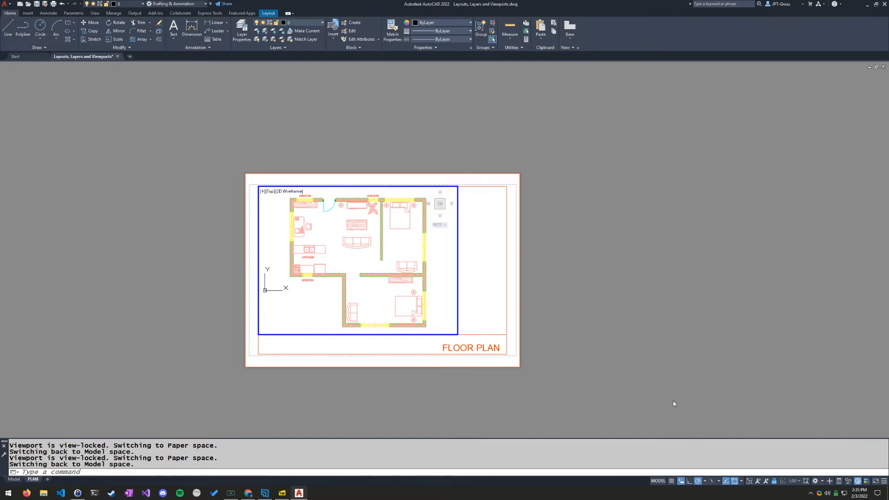
pyautogui.scroll(2, 405, 292)
pyautogui.scroll(-2, 406, 291)
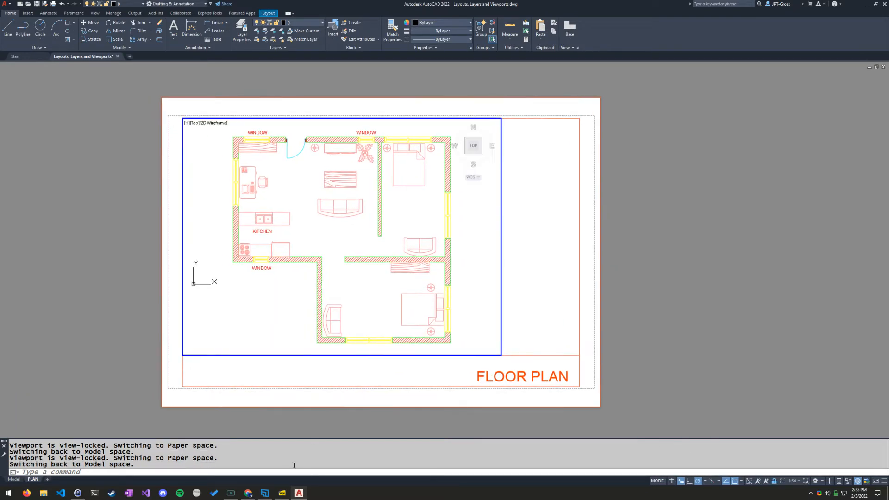
# Switch to the PDF instructions and review the tasks for renaming the PLAN layout and scaling the viewport.
pyautogui.click(283, 493)
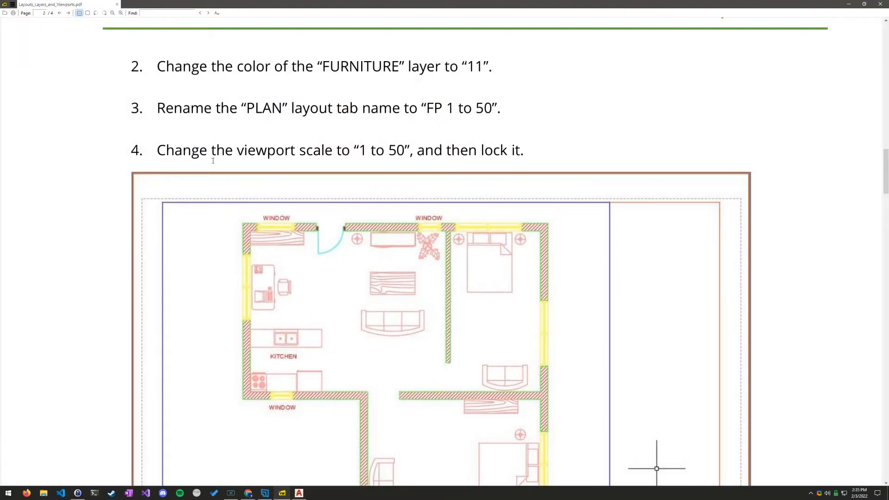
pyautogui.scroll(-2, 206, 190)
pyautogui.scroll(2, 278, 184)
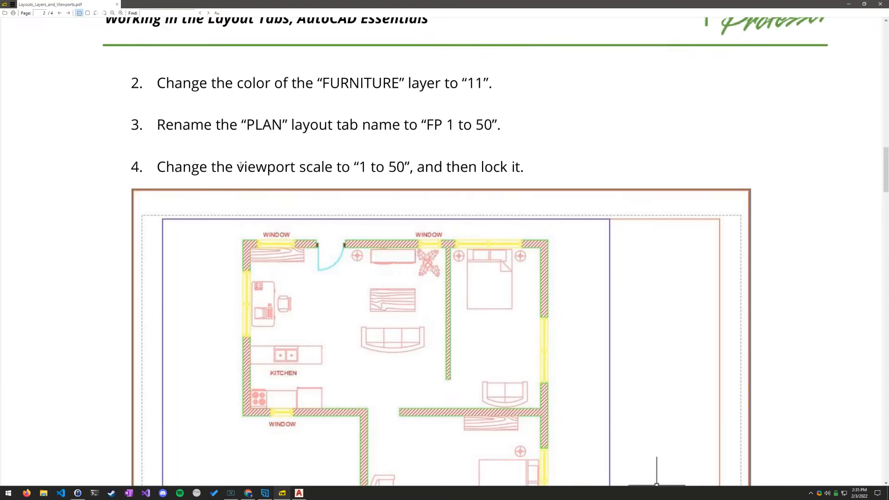
pyautogui.moveTo(350, 169); pyautogui.dragTo(492, 169)
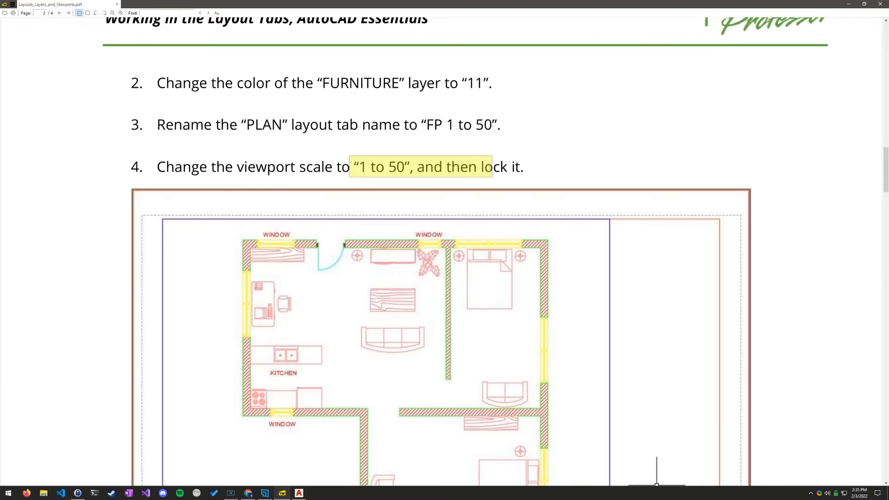
pyautogui.moveTo(187, 130); pyautogui.dragTo(434, 134)
pyautogui.click(177, 130)
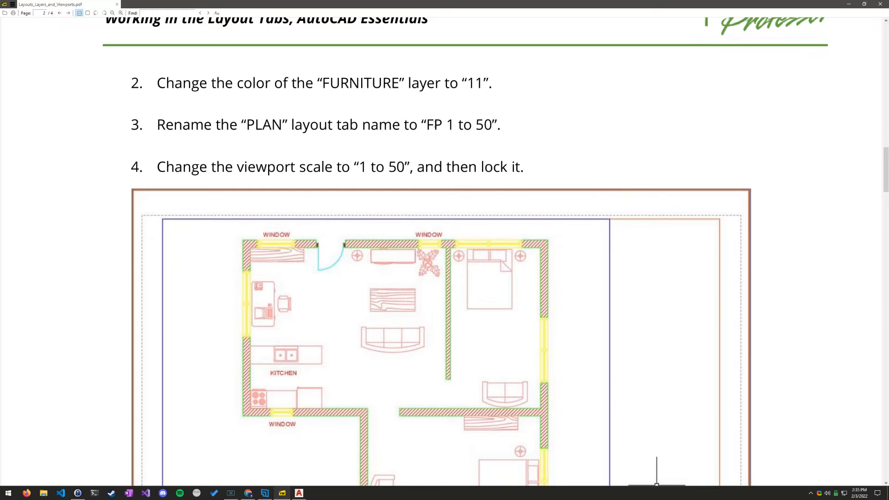
# Copy the new layout name "FP 1 to 50" from task 3 of the PDF instructions.
pyautogui.moveTo(426, 125); pyautogui.dragTo(492, 125)
pyautogui.rightClick(469, 126)
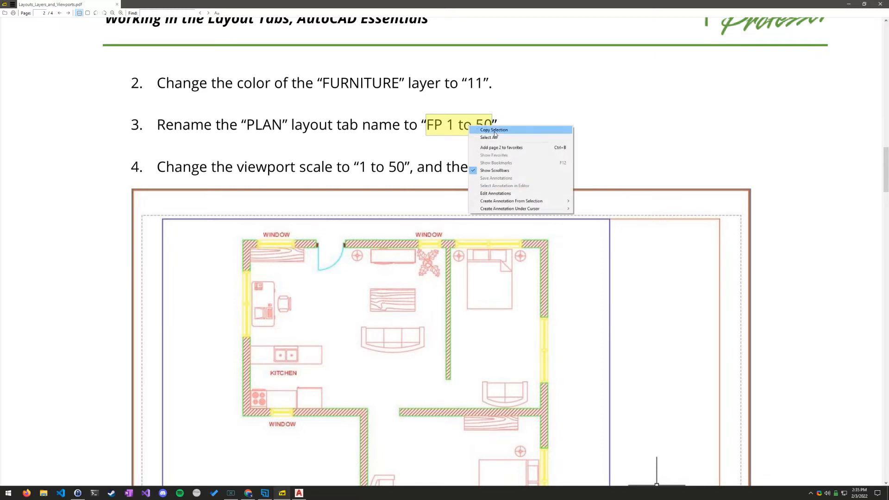
pyautogui.click(486, 130)
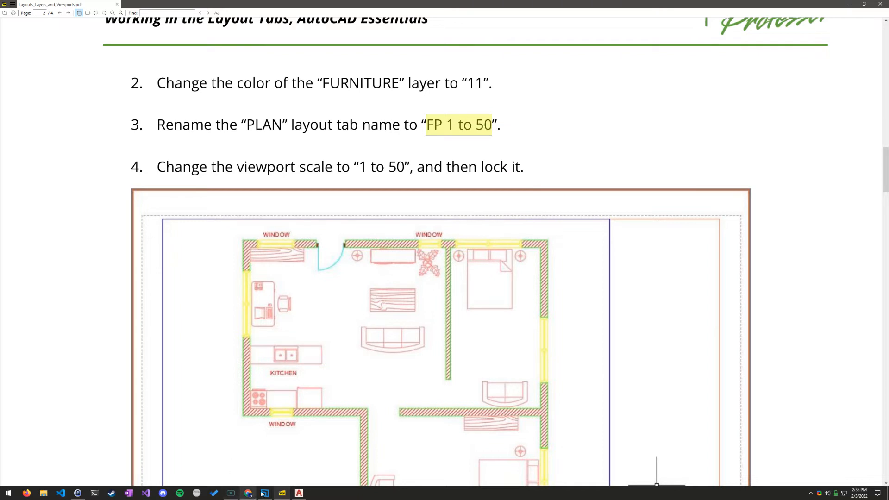
# Switch to AutoCAD and rename the PLAN layout as "FP 1 to 50".
pyautogui.click(299, 494)
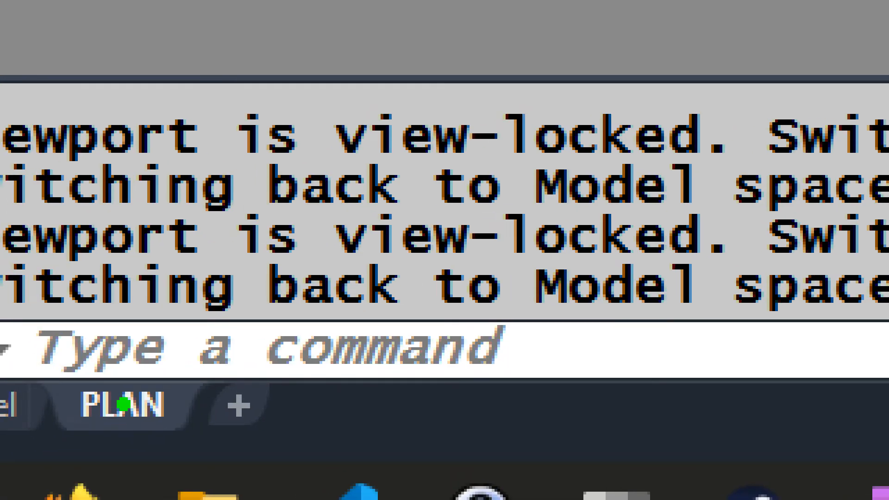
pyautogui.moveTo(132, 354)
pyautogui.mouseDown()
pyautogui.moveTo(65, 369)
pyautogui.moveTo(146, 431)
pyautogui.mouseUp()
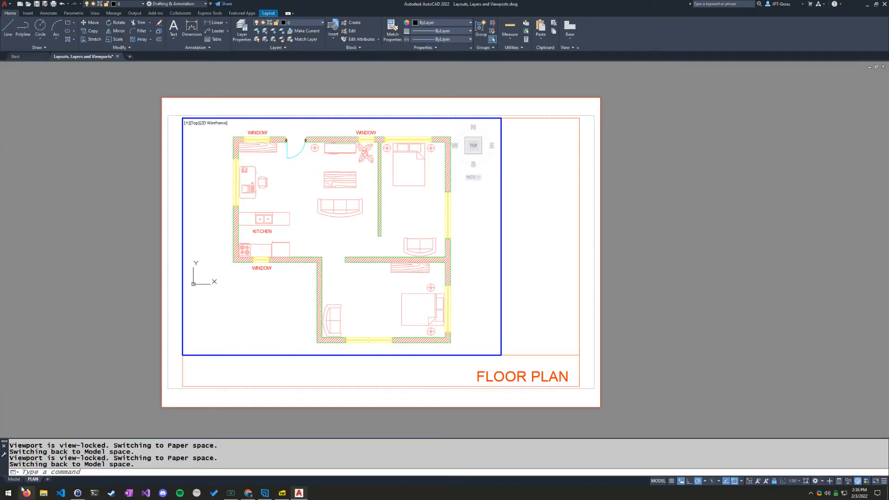
pyautogui.rightClick(34, 479)
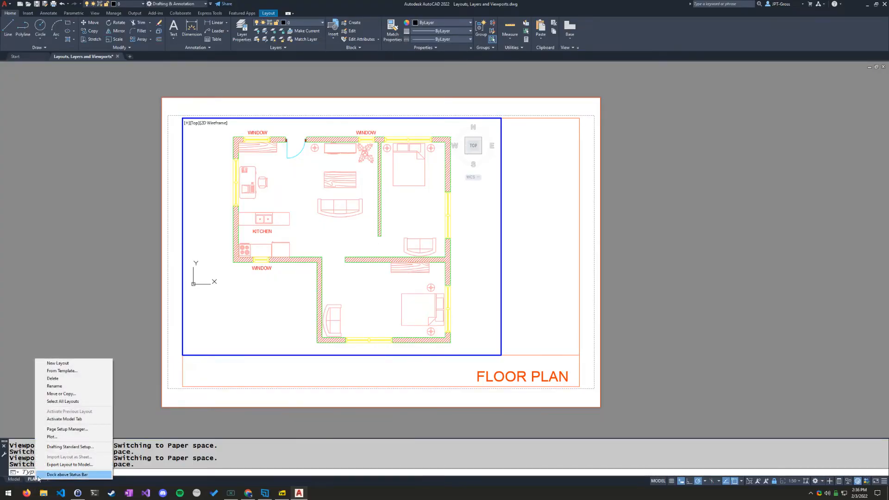
pyautogui.click(52, 387)
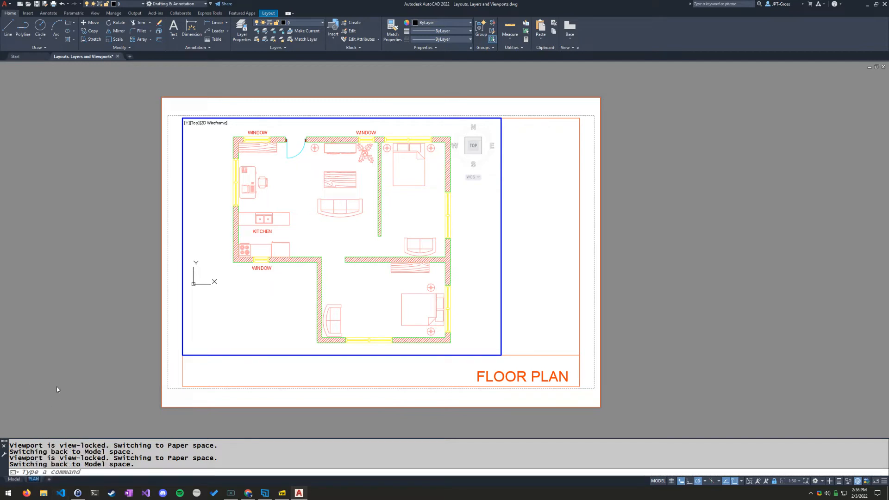
pyautogui.write('FP 1 to 50')
# Switch to the PDF instructions and copy the layout name "KITCHEN 1 to 16" from task 5 on page 3.
pyautogui.click(276, 495)
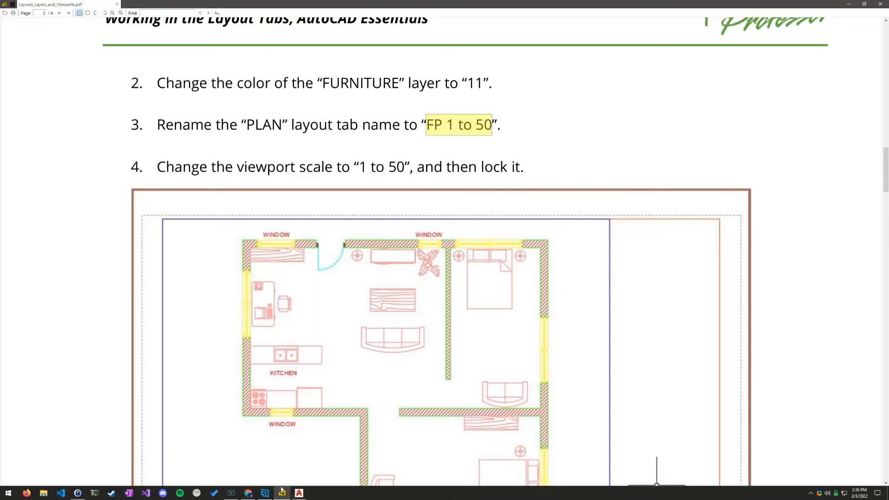
pyautogui.scroll(-10, 222, 256)
pyautogui.scroll(-15, 222, 257)
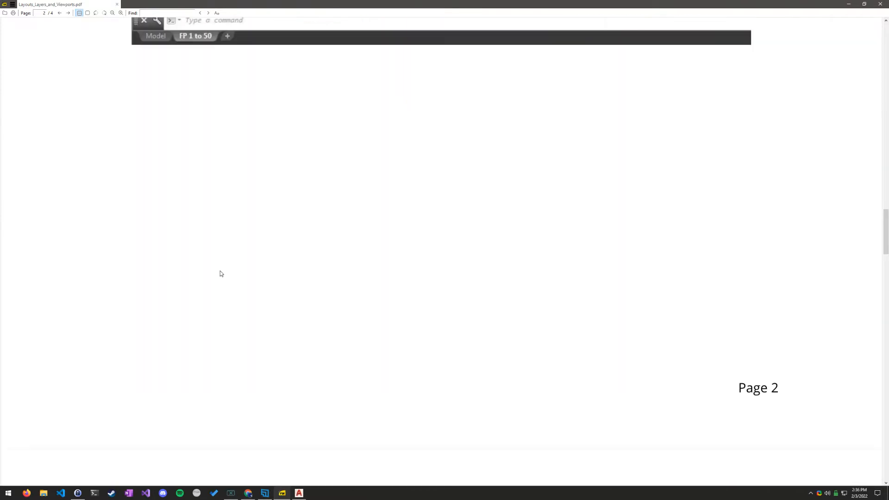
pyautogui.scroll(-1, 219, 270)
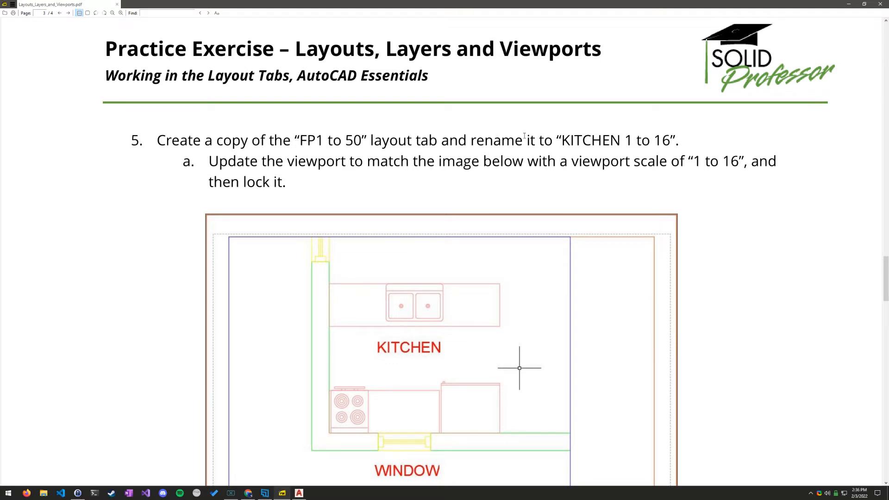
pyautogui.moveTo(561, 140); pyautogui.dragTo(670, 140)
pyautogui.rightClick(648, 140)
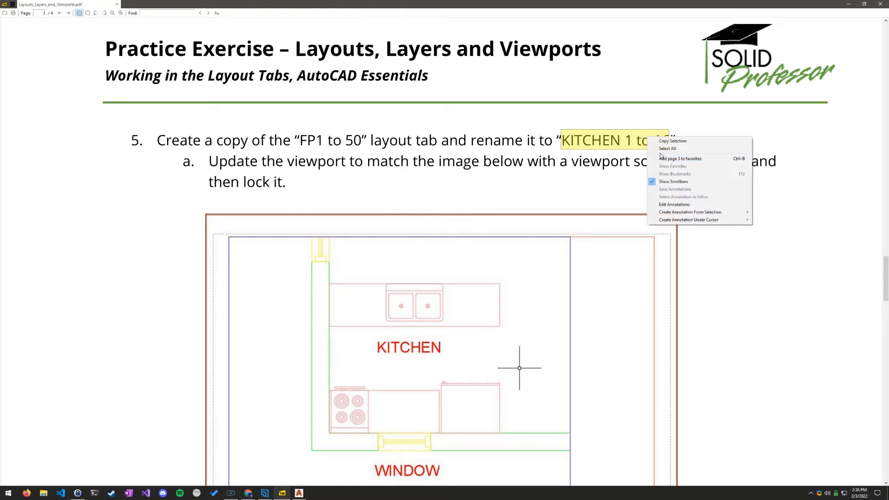
pyautogui.click(674, 141)
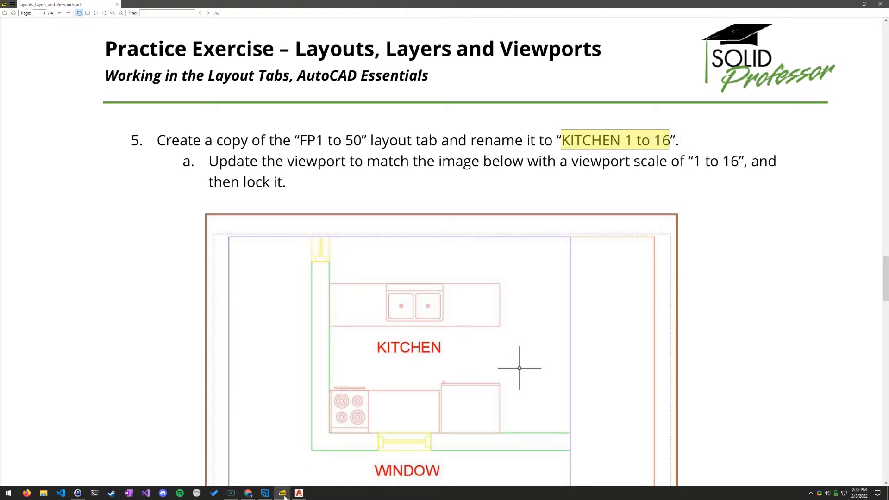
# Switch to AutoCAD and create a copy of the "FP 1 to 50" layout, placed before the original.
pyautogui.click(303, 493)
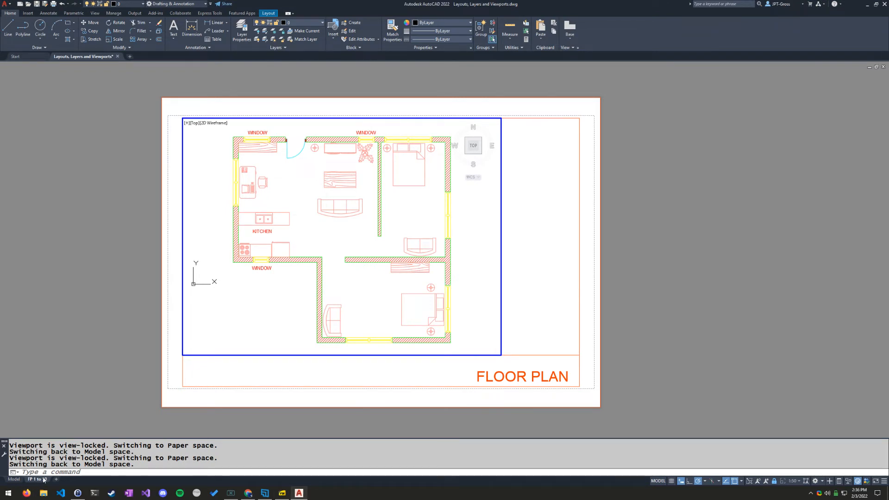
pyautogui.rightClick(40, 481)
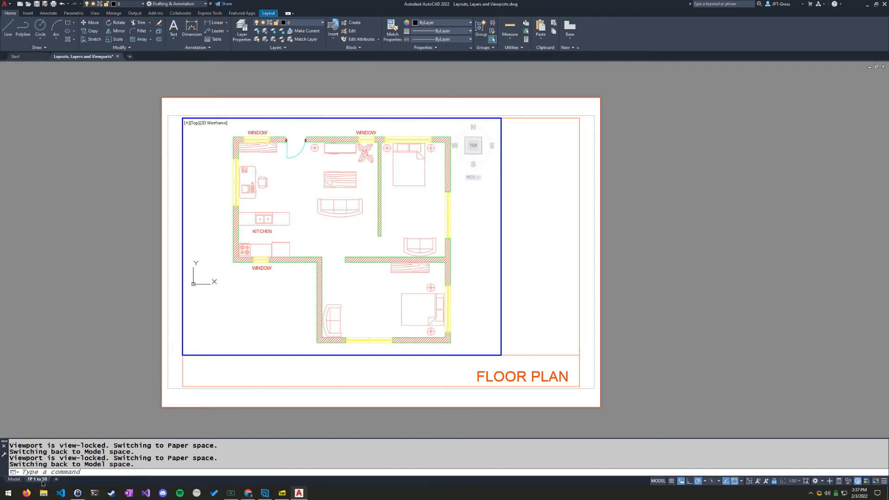
pyautogui.rightClick(42, 483)
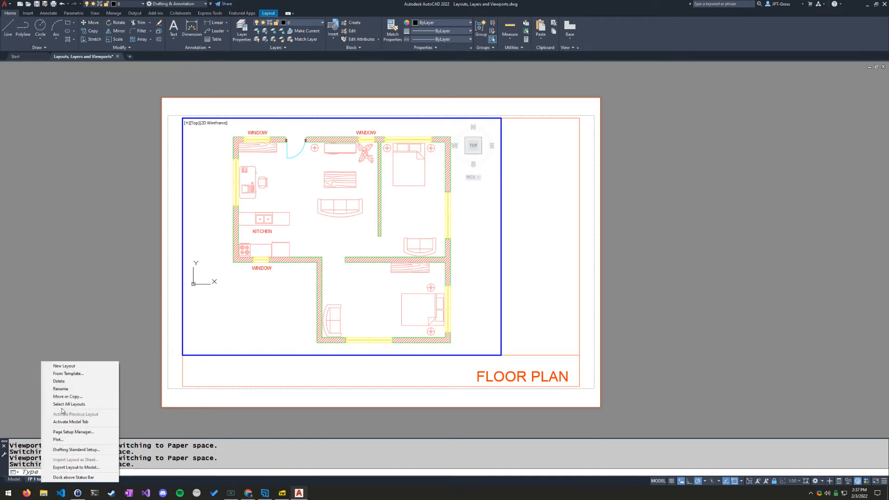
pyautogui.click(71, 399)
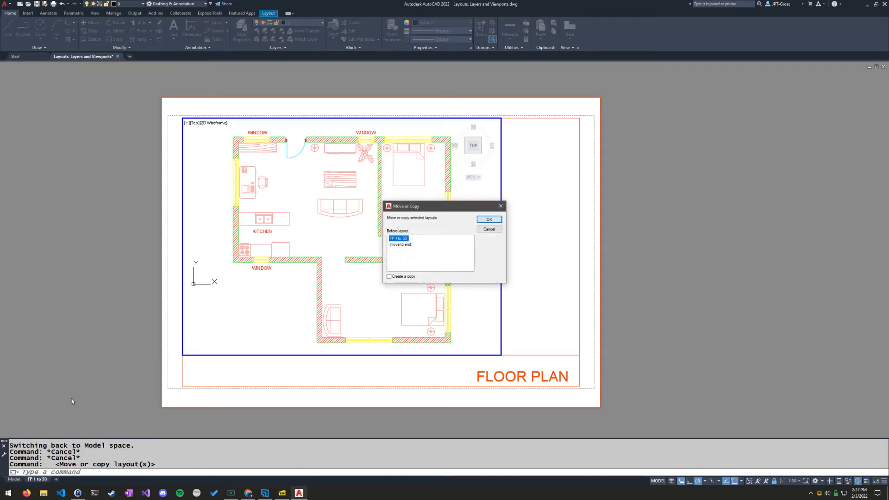
pyautogui.click(405, 277)
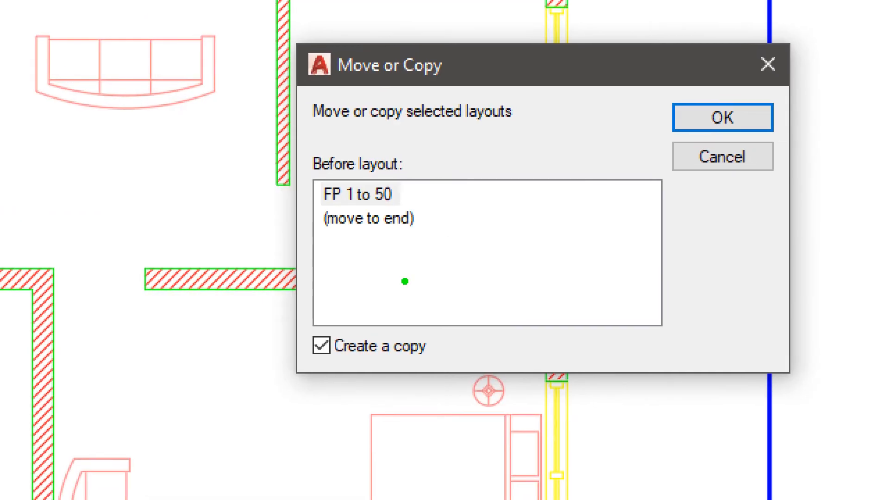
pyautogui.moveTo(338, 327)
pyautogui.mouseDown()
pyautogui.moveTo(273, 385)
pyautogui.moveTo(421, 384)
pyautogui.mouseUp()
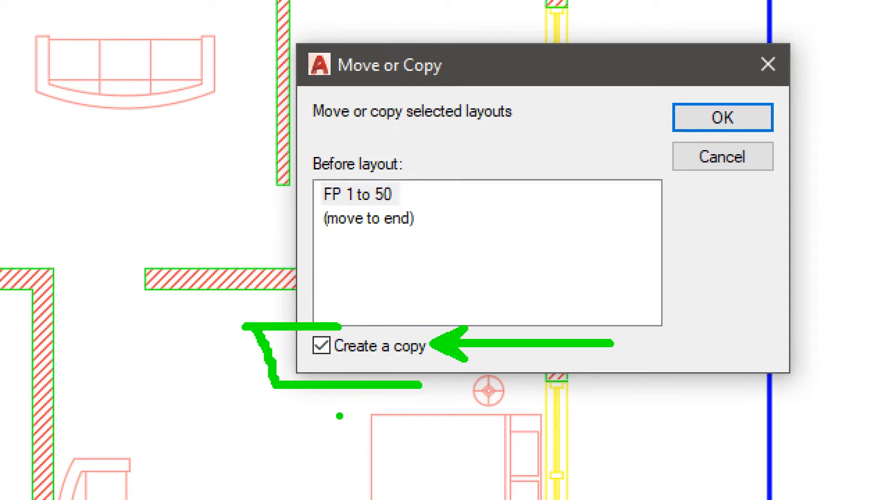
pyautogui.moveTo(653, 128); pyautogui.dragTo(799, 123)
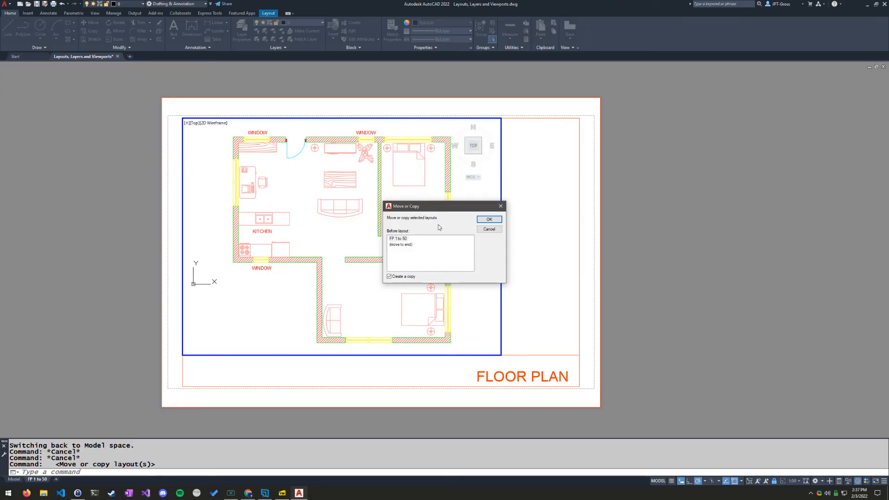
pyautogui.click(489, 219)
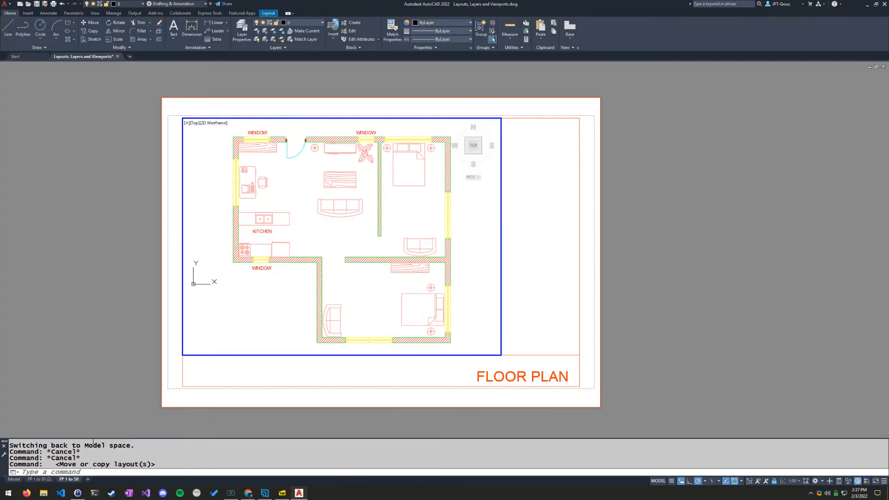
# Open the copied layout and rename it as "KITCHEN 1 to 16".
pyautogui.click(47, 479)
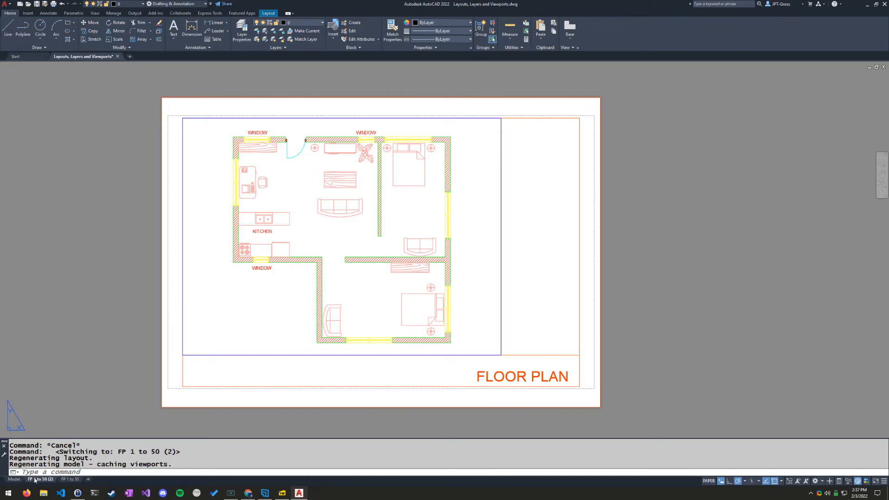
pyautogui.rightClick(34, 480)
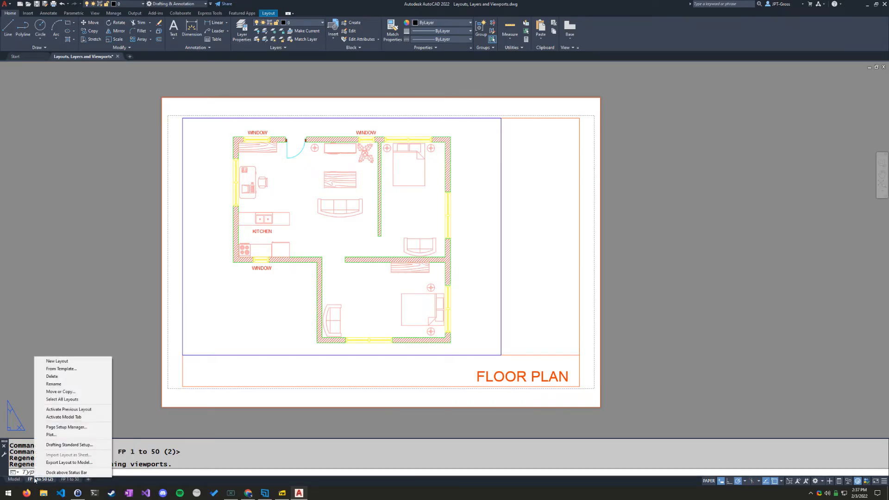
pyautogui.click(56, 388)
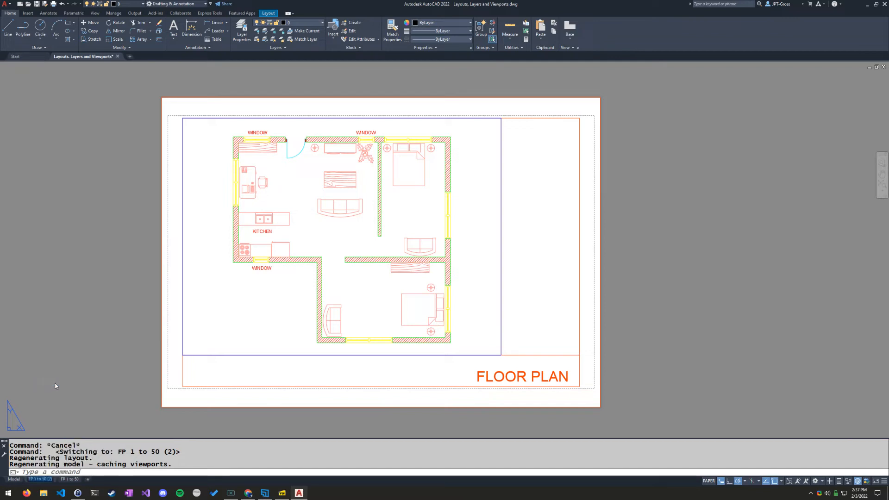
pyautogui.write('KITCHEN 1 to 16')
pyautogui.click(56, 371)
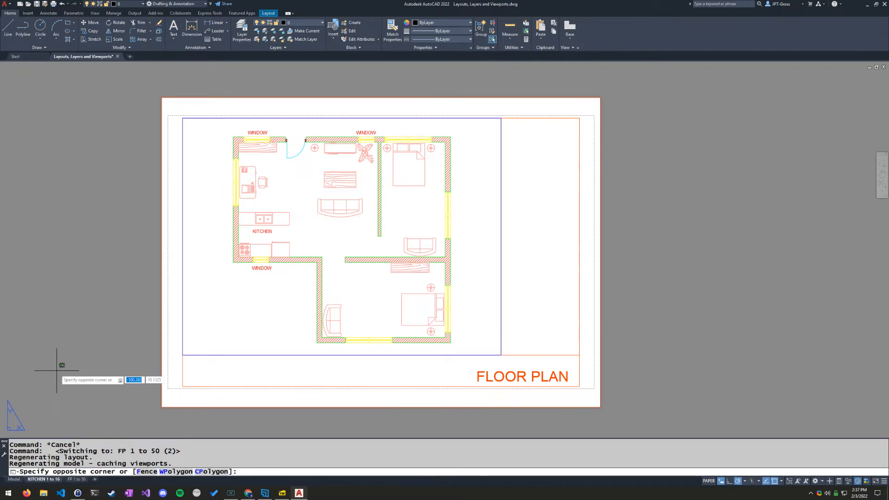
pyautogui.press('Escape')
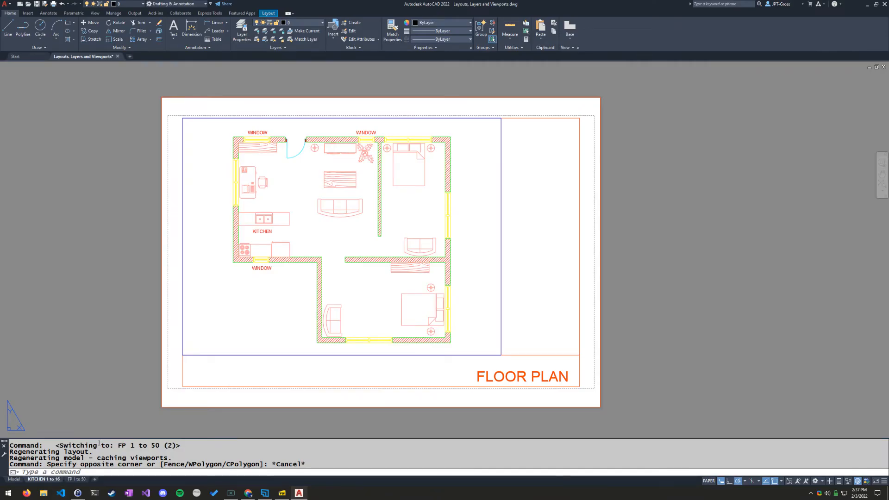
# Switch to the PDF instructions and review the kitchen viewport's required view, scale and locking in task 5a.
pyautogui.click(282, 493)
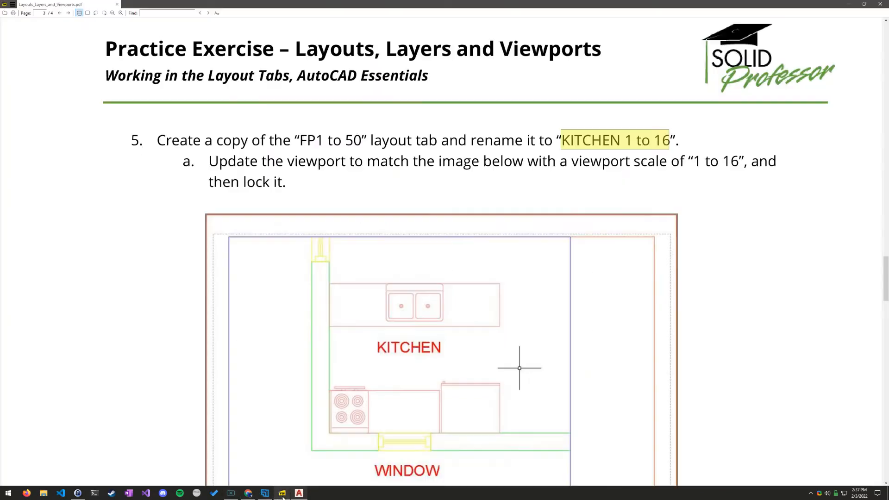
pyautogui.scroll(-5, 305, 259)
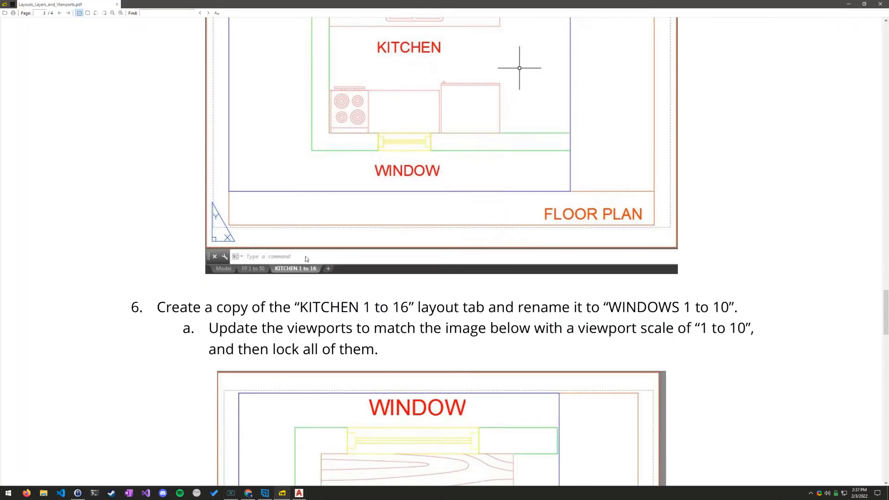
pyautogui.scroll(-2, 306, 259)
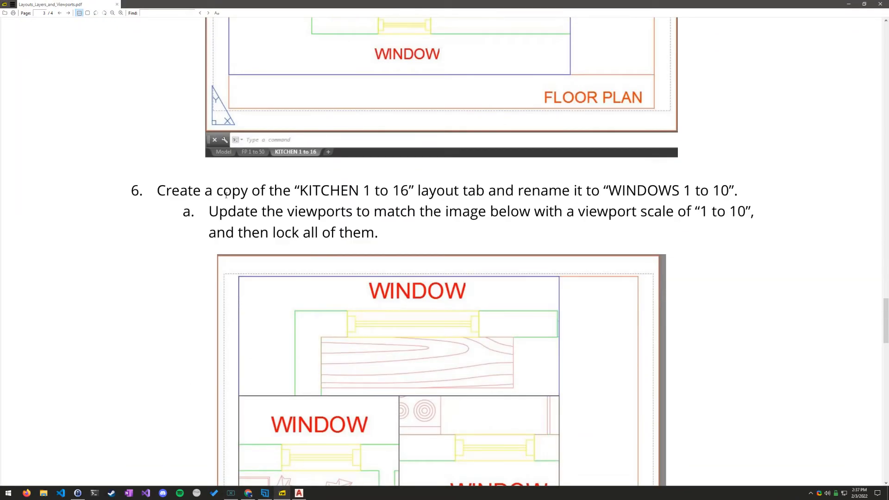
pyautogui.scroll(7, 302, 213)
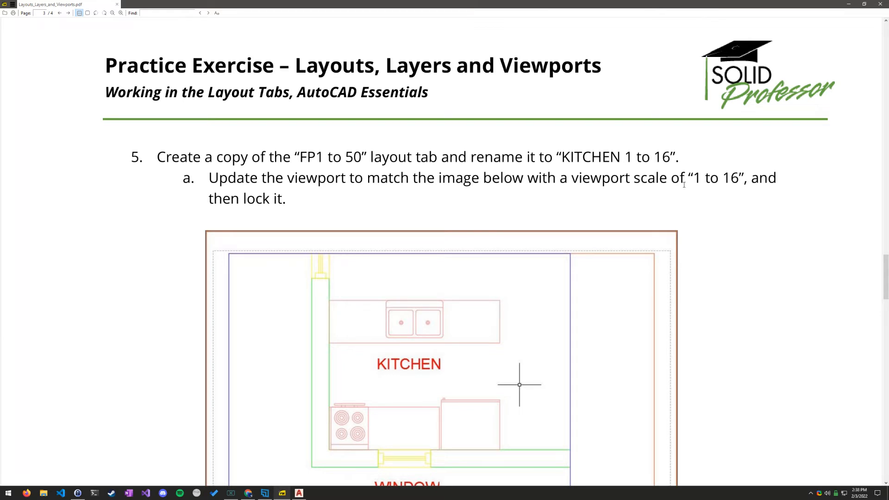
pyautogui.moveTo(685, 184); pyautogui.dragTo(759, 184)
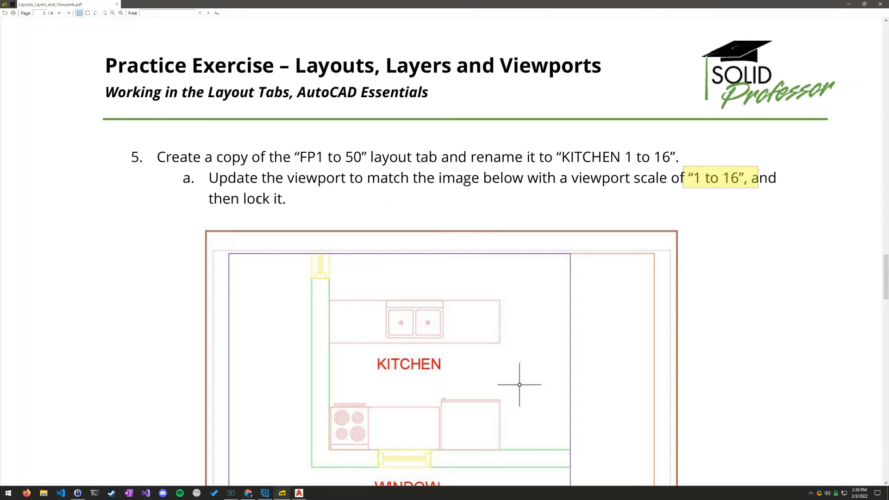
pyautogui.moveTo(239, 199); pyautogui.dragTo(316, 183)
pyautogui.scroll(-3, 336, 221)
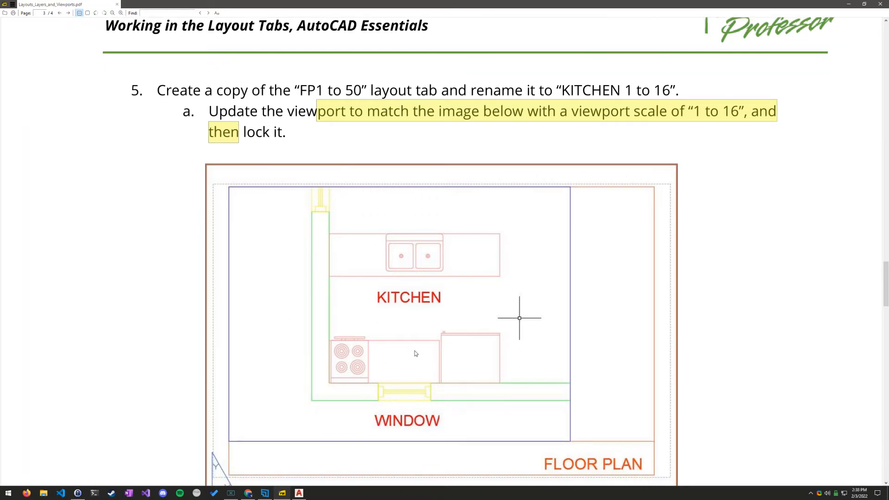
# Switch to AutoCAD, activate the floor plan viewport on the "KITCHEN 1 to 16" layout and unlock it.
pyautogui.click(299, 494)
pyautogui.scroll(6, 260, 242)
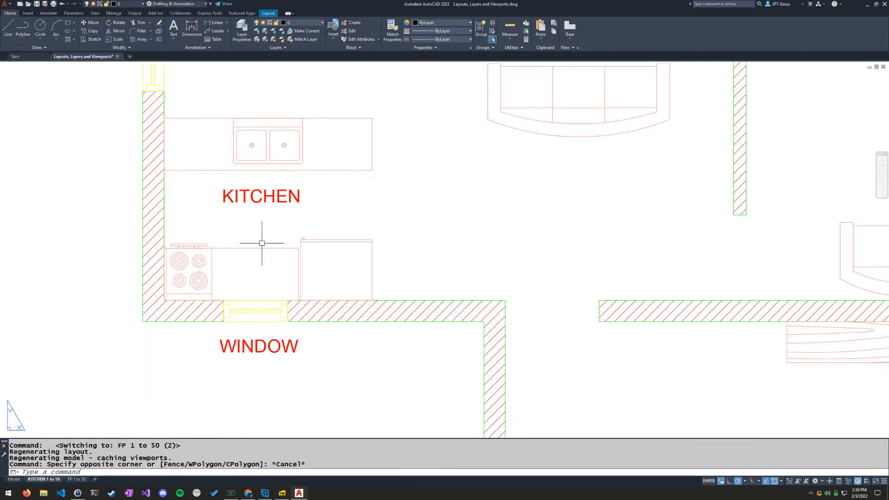
pyautogui.scroll(-6, 275, 240)
pyautogui.doubleClick(337, 241)
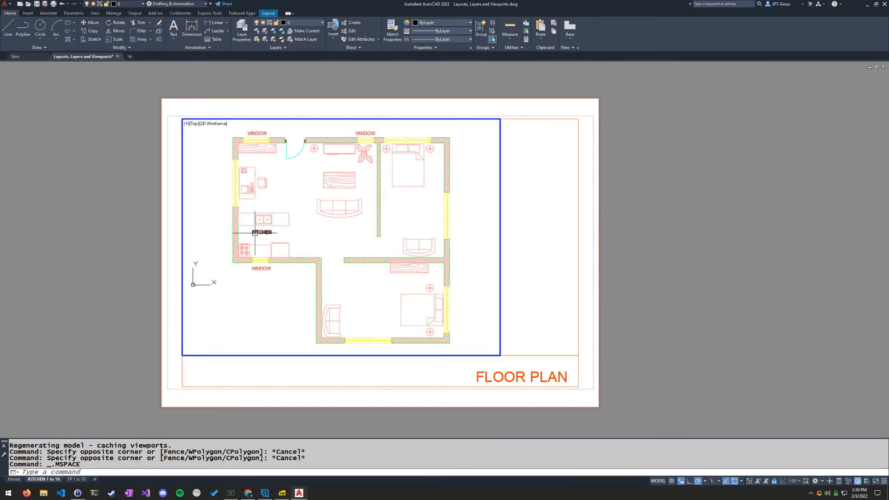
pyautogui.scroll(4, 254, 233)
pyautogui.scroll(-5, 341, 242)
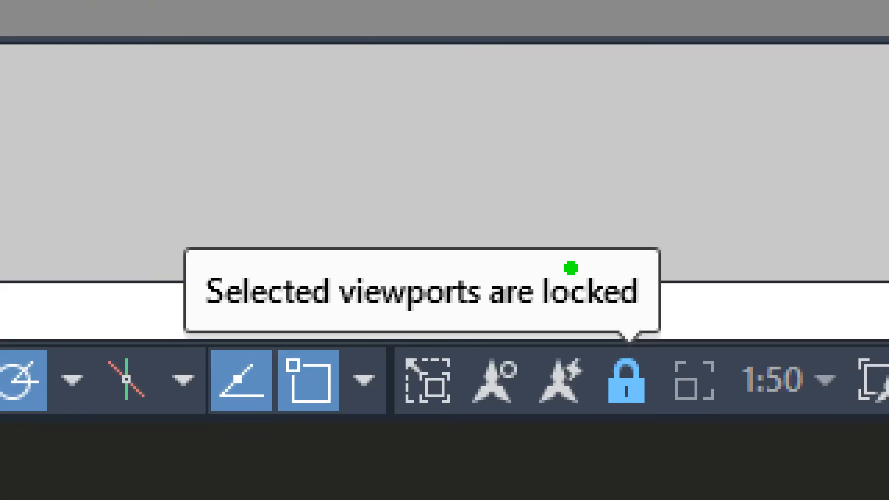
pyautogui.moveTo(604, 328); pyautogui.dragTo(610, 428)
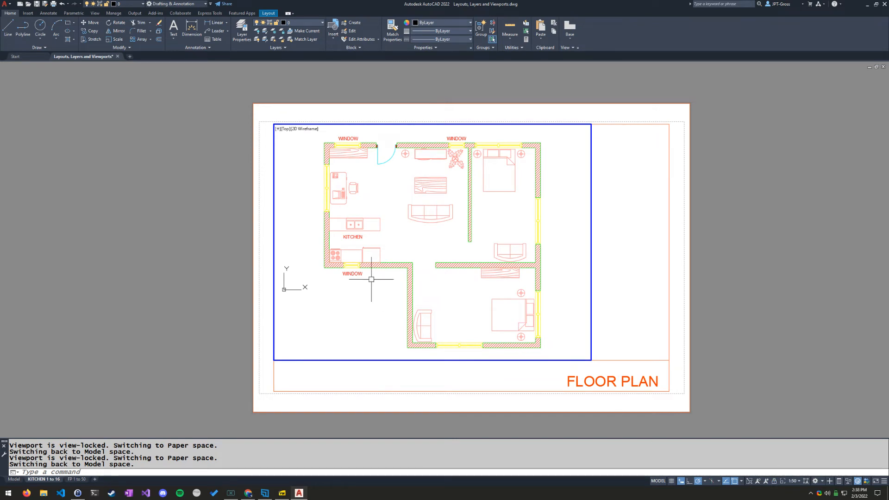
# Frame the kitchen and its window inside the unlocked viewport on the "KITCHEN 1 to 16" layout.
pyautogui.scroll(6, 347, 242)
pyautogui.moveTo(347, 241); pyautogui.dragTo(419, 242, button='middle')
pyautogui.scroll(-2, 431, 246)
pyautogui.moveTo(427, 250); pyautogui.dragTo(427, 252, button='middle')
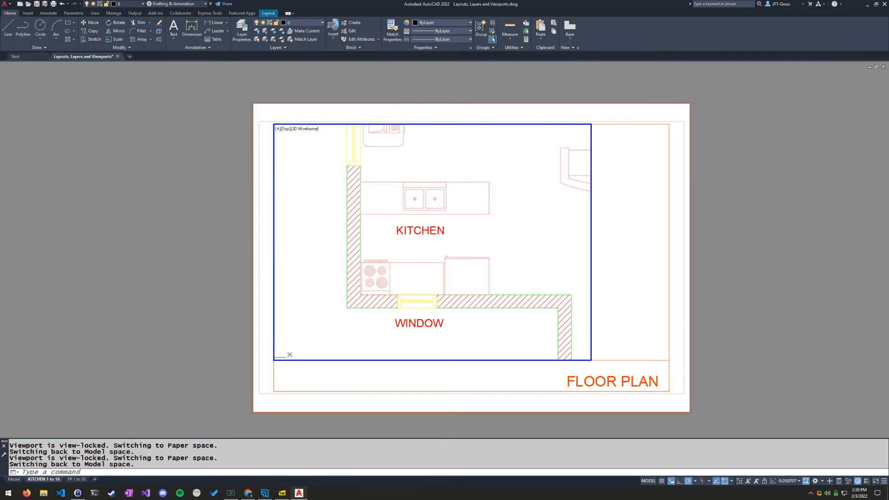
# Set the kitchen viewport's scale to 1:16, recentre the kitchen and its window, and lock the viewport.
pyautogui.click(788, 482)
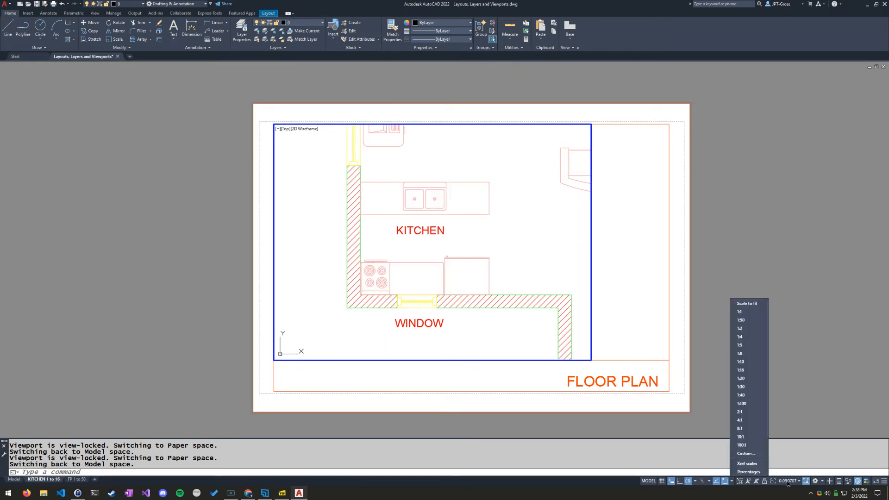
pyautogui.click(748, 370)
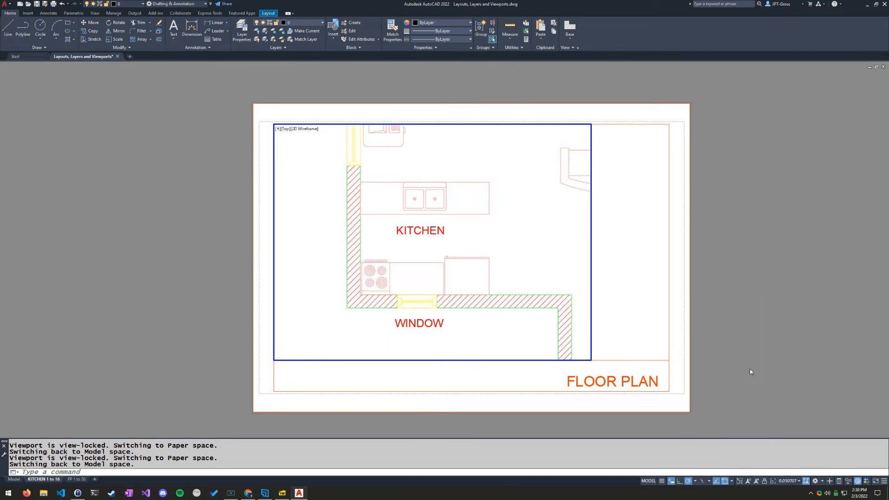
pyautogui.moveTo(462, 229); pyautogui.dragTo(471, 219, button='middle')
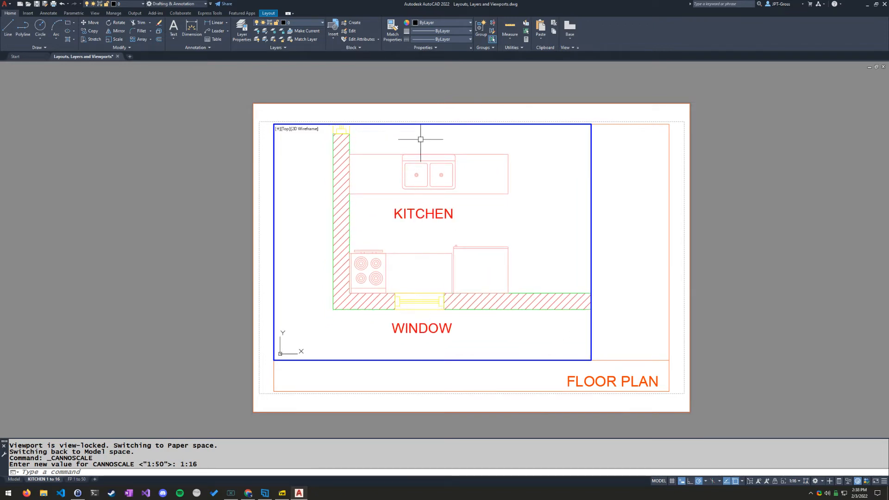
pyautogui.moveTo(482, 236); pyautogui.dragTo(483, 232, button='middle')
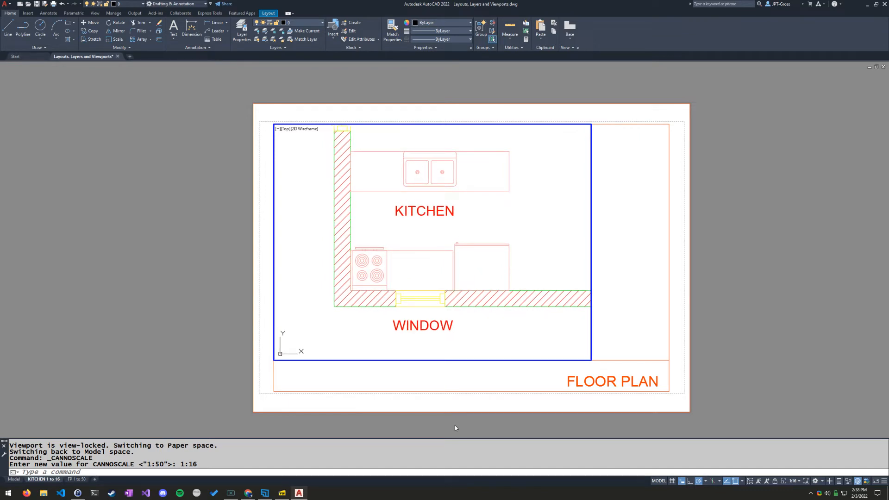
pyautogui.click(776, 481)
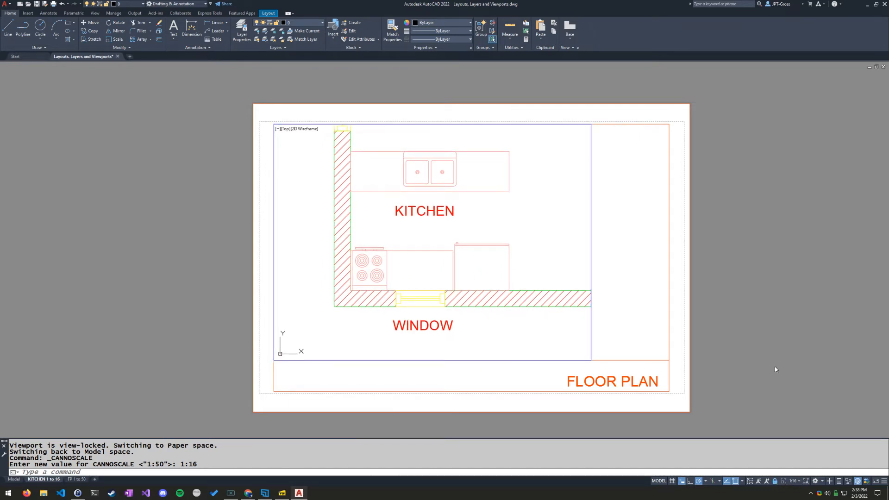
# Return both the "FP 1 to 50" and "KITCHEN 1 to 16" layouts to paper space, finishing on the kitchen layout.
pyautogui.click(77, 479)
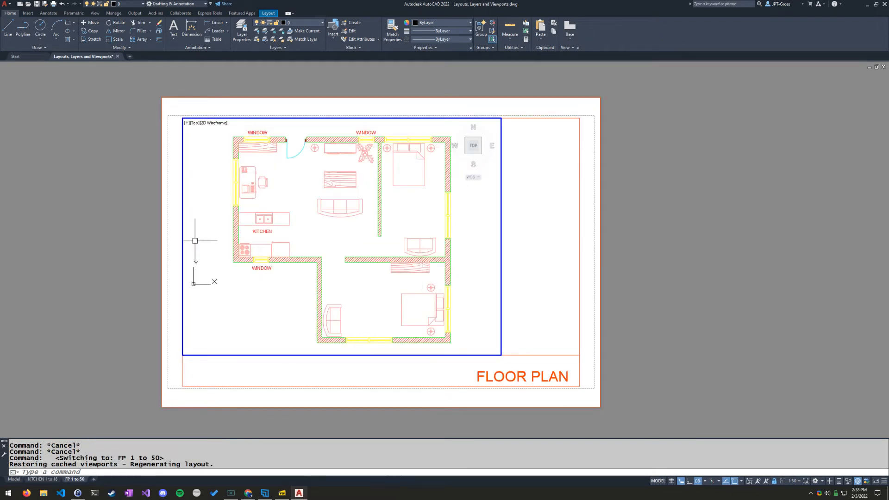
pyautogui.doubleClick(686, 233)
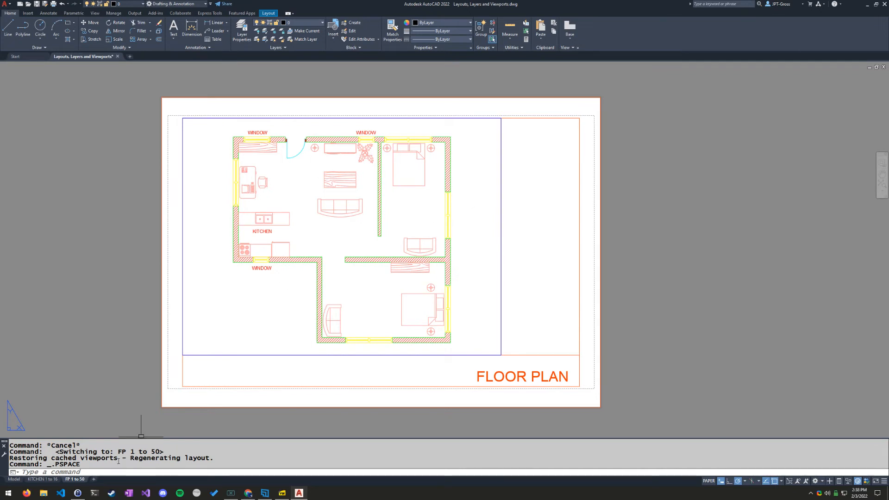
pyautogui.click(37, 480)
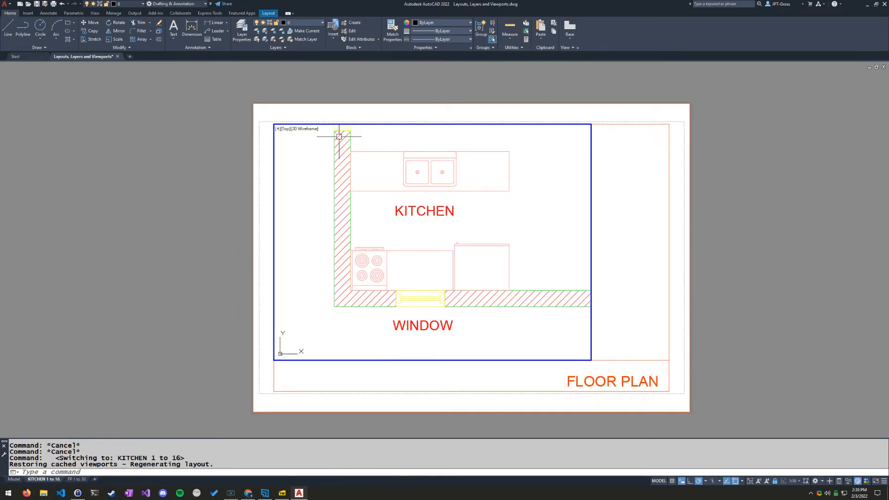
pyautogui.doubleClick(769, 216)
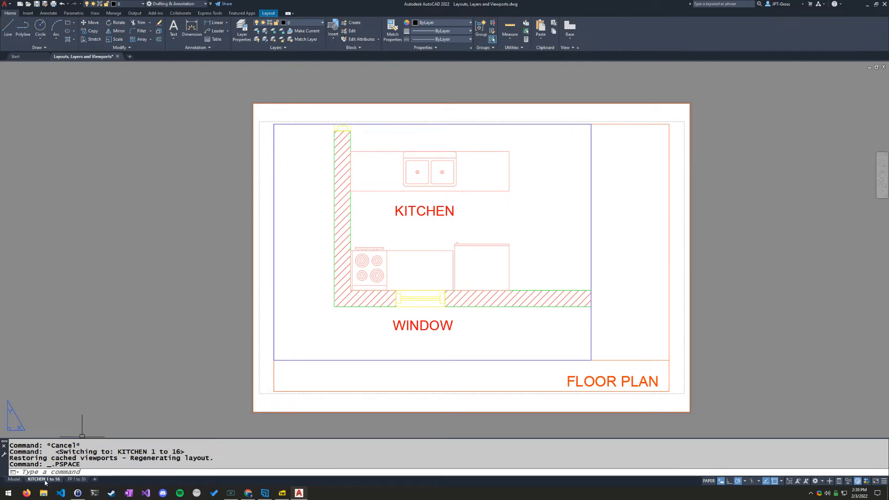
# Create a copy of the "KITCHEN 1 to 16" layout placed before the original.
pyautogui.rightClick(45, 480)
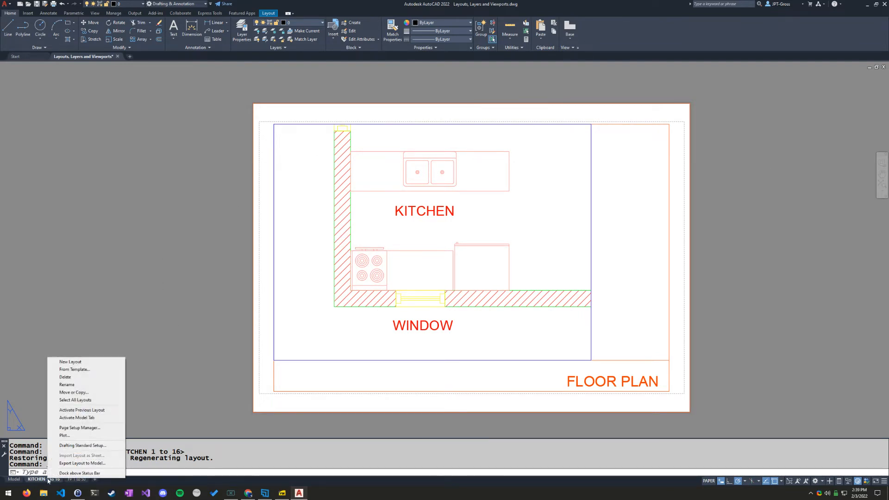
pyautogui.click(73, 393)
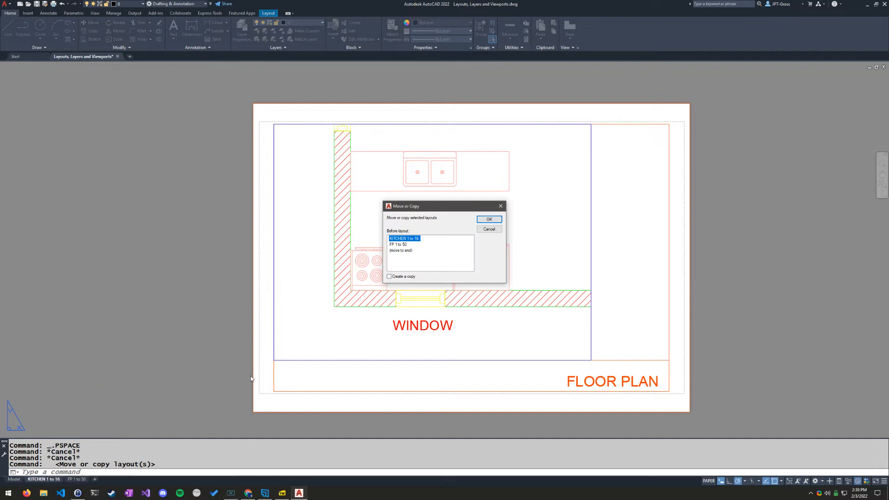
pyautogui.click(389, 276)
pyautogui.click(489, 219)
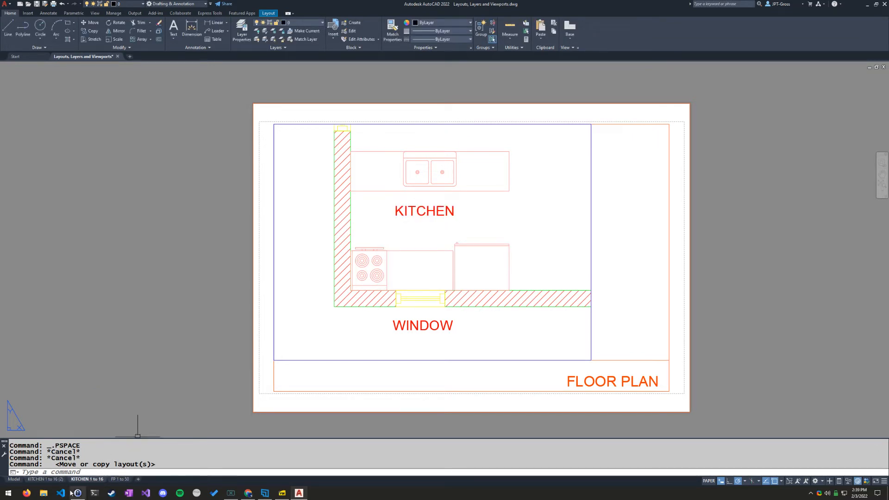
# Switch to the PDF instructions and copy the layout name "WINDOWS 1 to 10" from task 6.
pyautogui.click(282, 493)
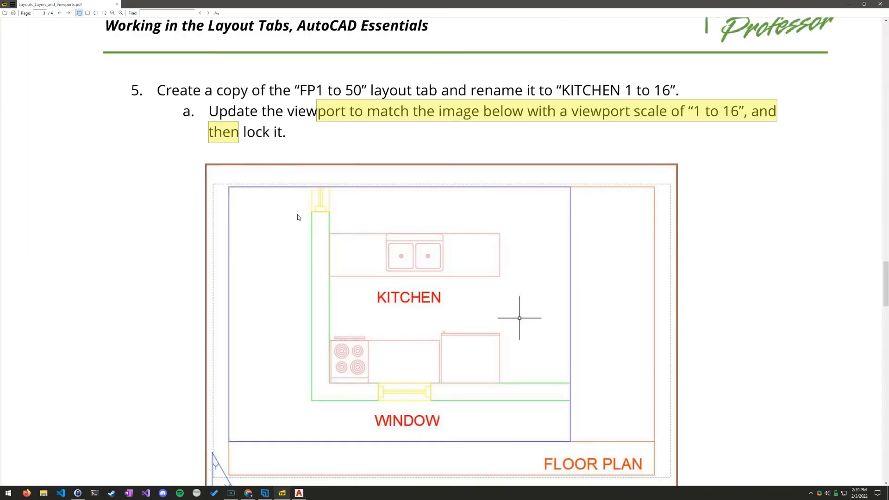
pyautogui.click(324, 147)
pyautogui.scroll(-5, 320, 191)
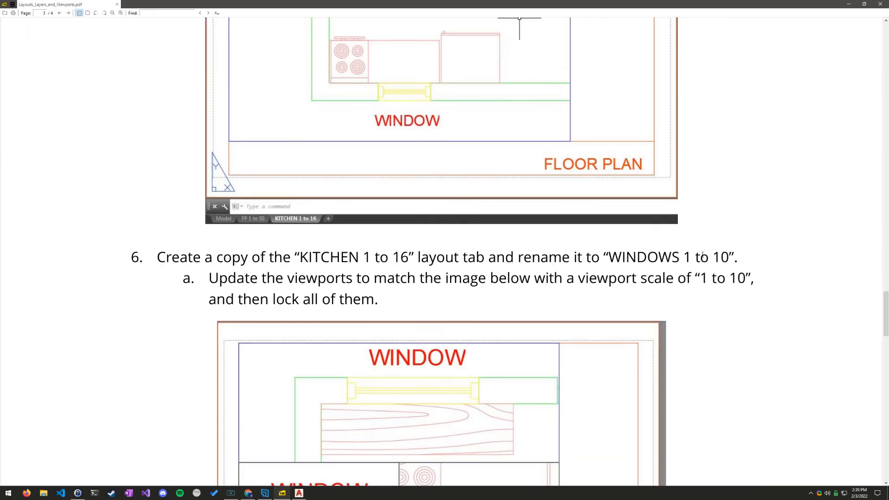
pyautogui.moveTo(621, 257); pyautogui.dragTo(721, 257)
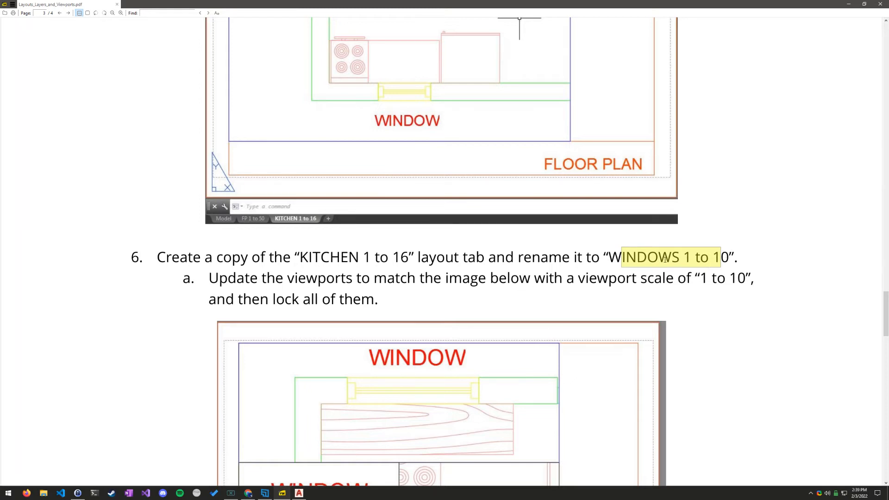
pyautogui.click(643, 257)
pyautogui.moveTo(610, 257); pyautogui.dragTo(728, 257)
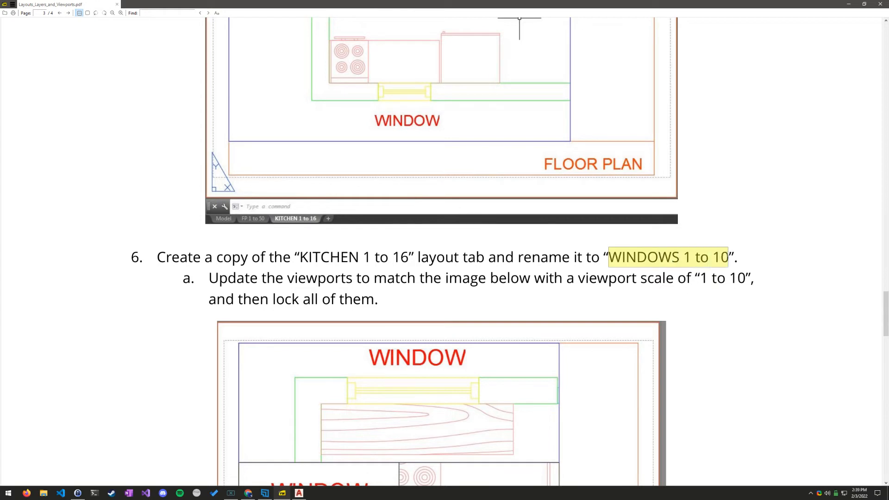
pyautogui.rightClick(694, 252)
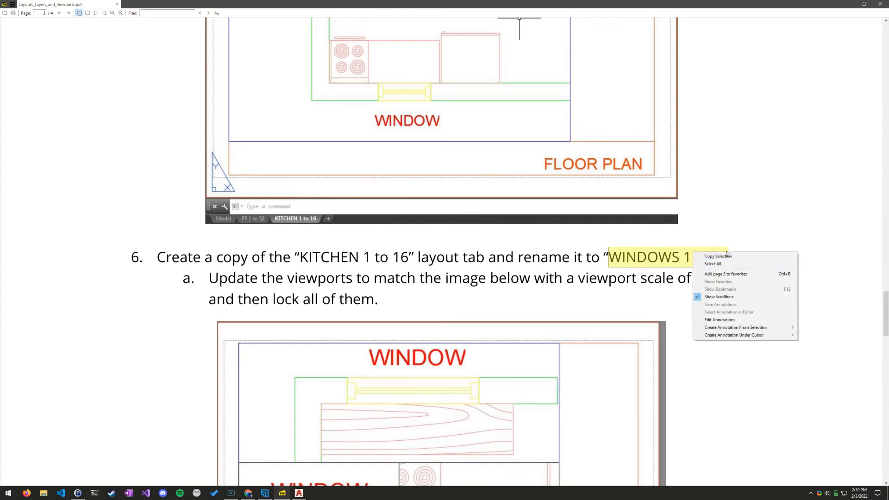
pyautogui.click(705, 257)
# Switch to AutoCAD, open the copied kitchen layout and rename it as "WINDOWS 1 to 10".
pyautogui.click(299, 493)
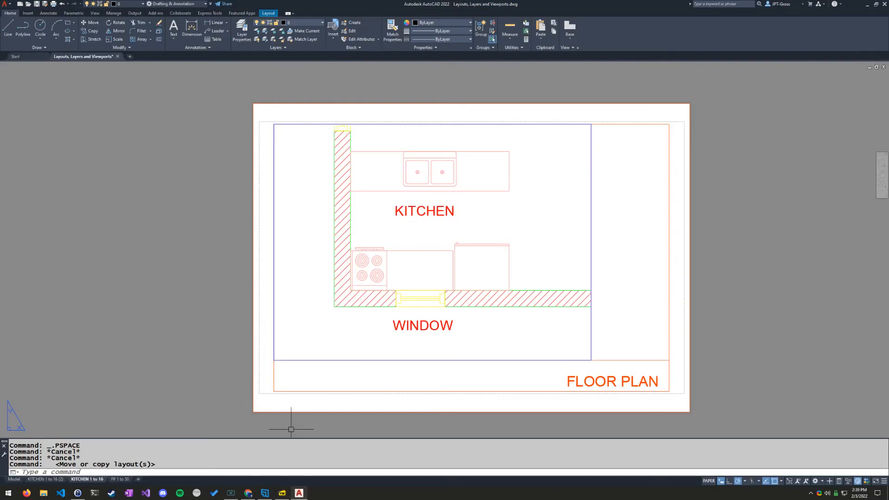
pyautogui.click(44, 479)
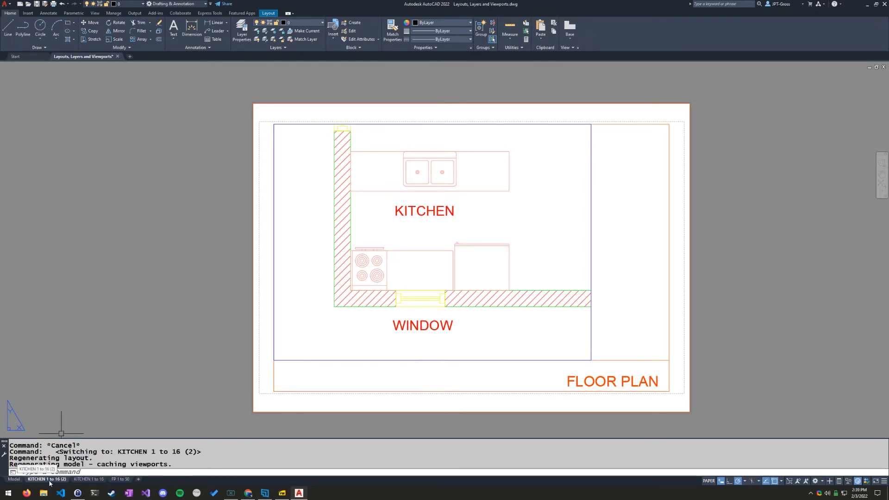
pyautogui.rightClick(51, 480)
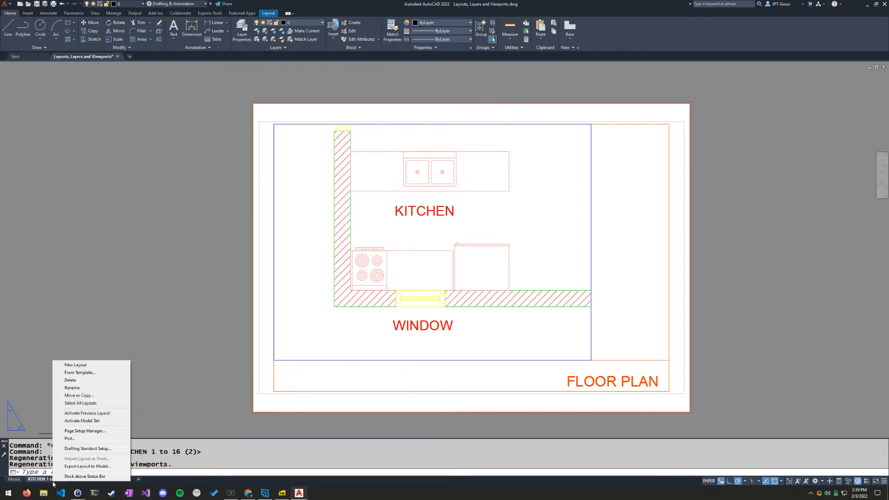
pyautogui.click(91, 388)
pyautogui.write('WINDOWS 1 to 10')
pyautogui.press('Return')
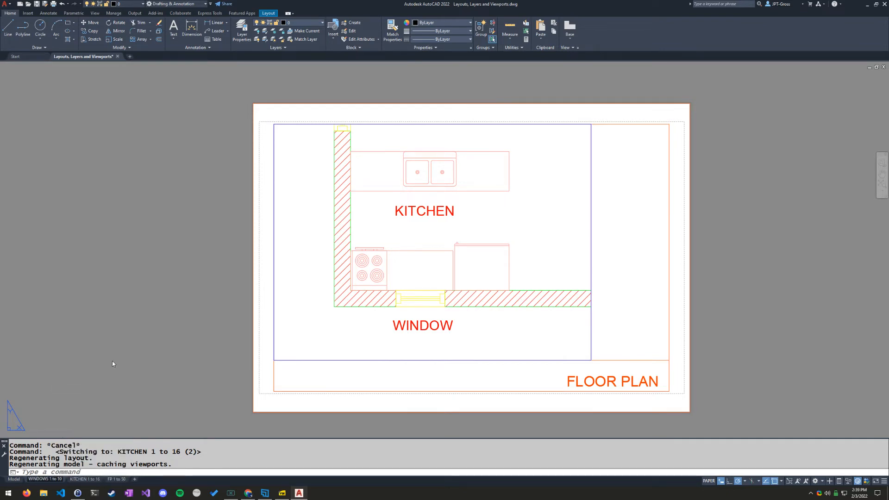
pyautogui.click(112, 361)
pyautogui.press('Escape')
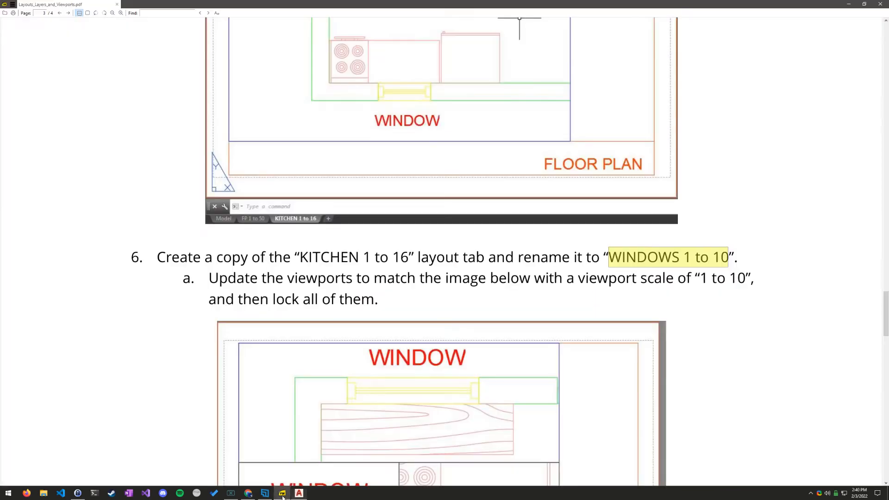
# Review the required window viewports, scale and locking in task 6a of the PDF instructions, and return to AutoCAD.
pyautogui.click(282, 492)
pyautogui.scroll(-3, 374, 295)
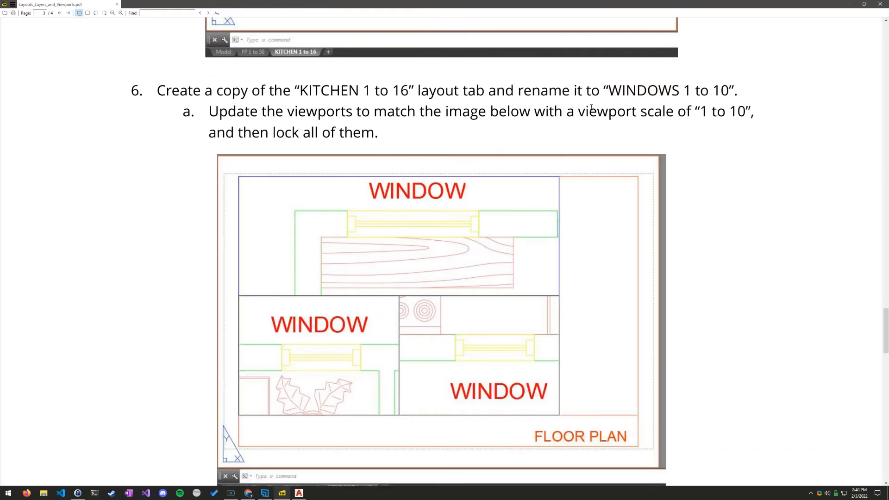
pyautogui.scroll(-1, 602, 103)
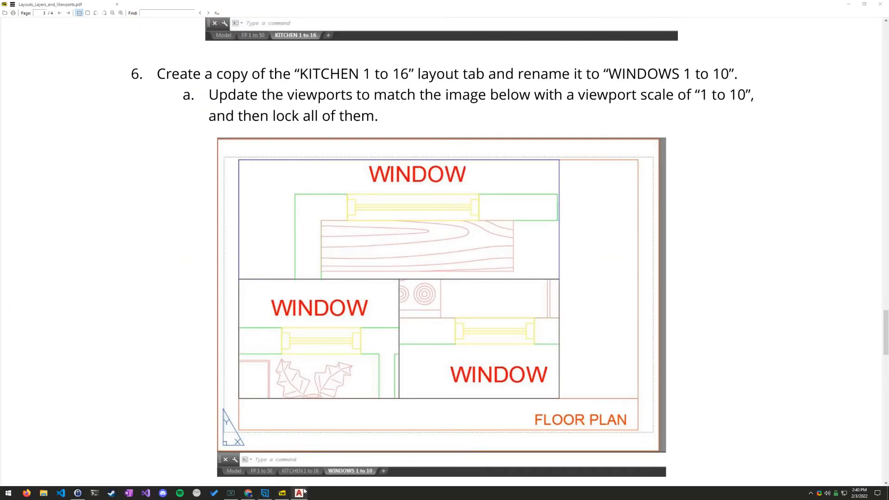
pyautogui.click(299, 493)
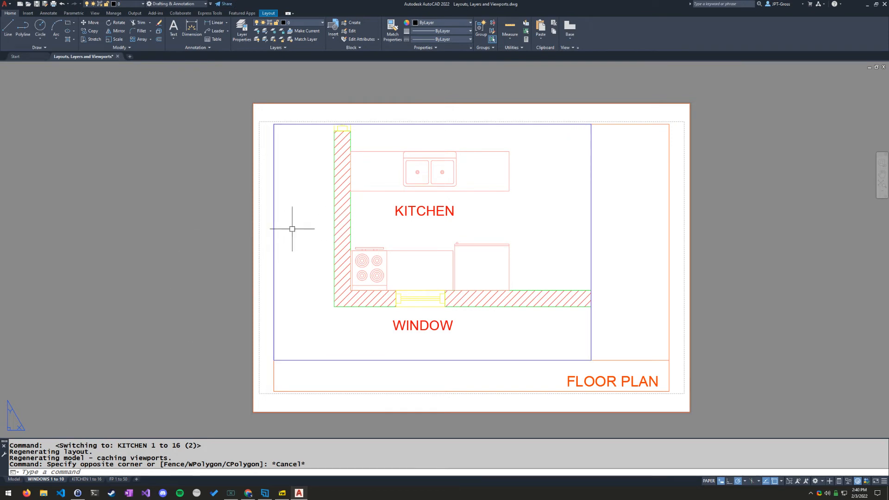
# Enter the viewport's model space and return to paper space twice on the "WINDOWS 1 to 10" layout.
pyautogui.doubleClick(306, 226)
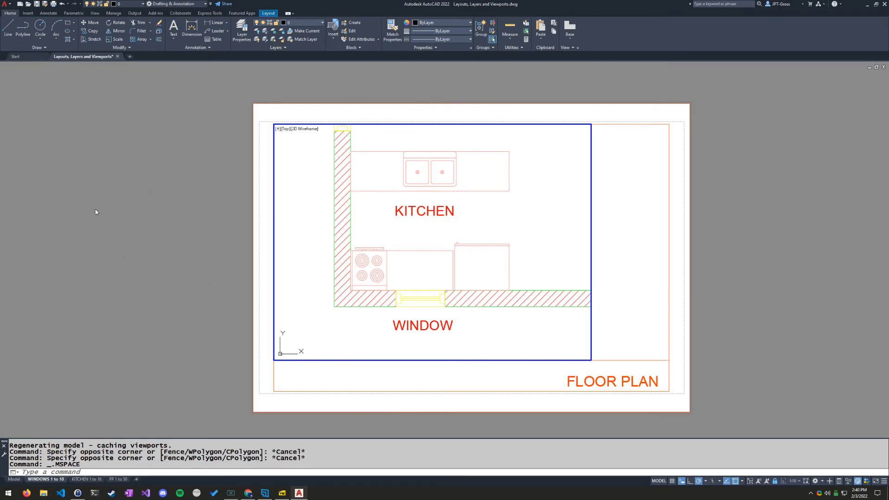
pyautogui.doubleClick(171, 227)
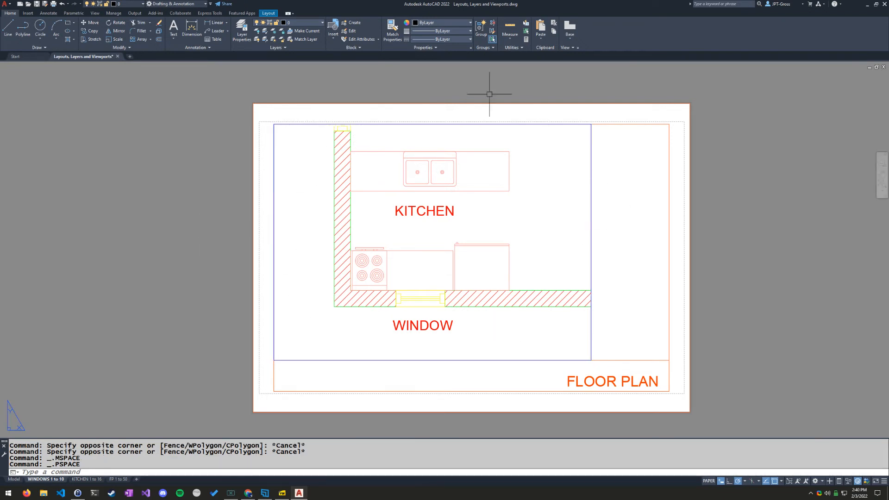
pyautogui.click(312, 194)
pyautogui.doubleClick(314, 192)
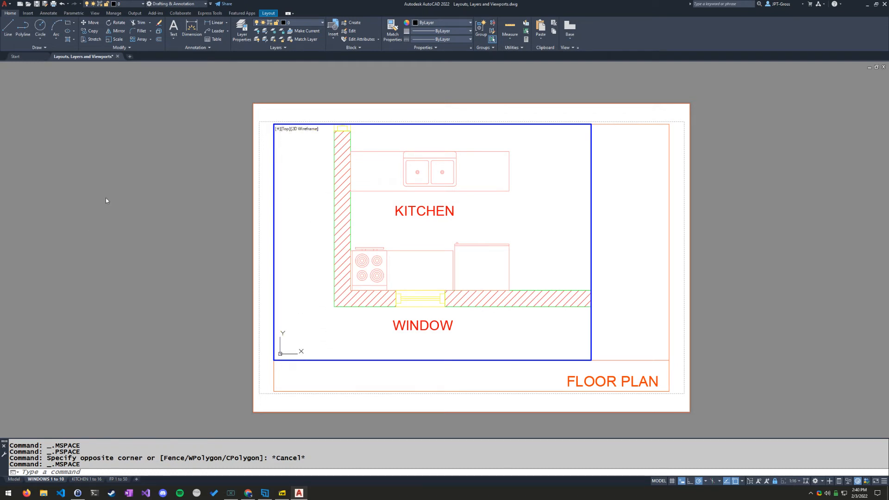
pyautogui.doubleClick(123, 215)
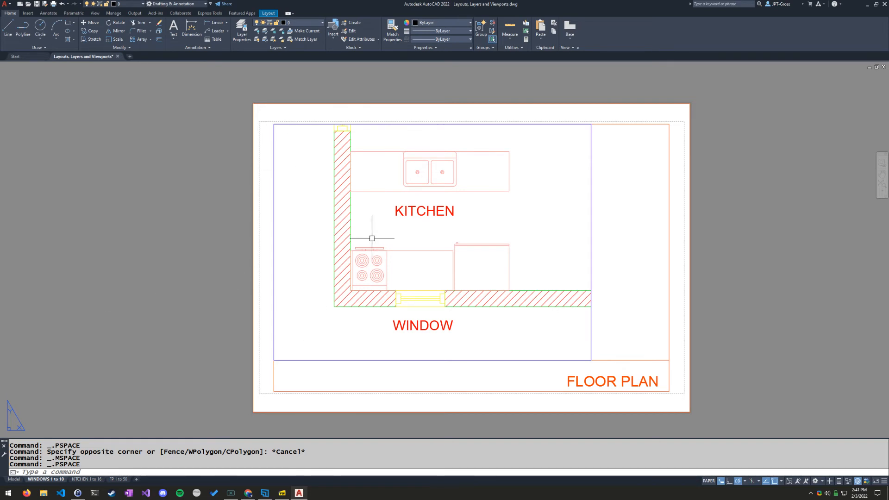
# Delete the existing kitchen viewport from the "WINDOWS 1 to 10" layout.
pyautogui.click(274, 165)
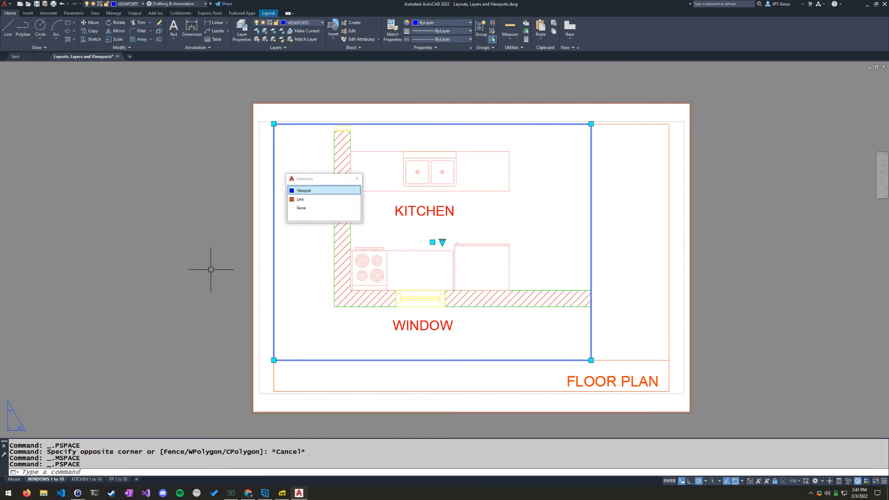
pyautogui.click(309, 187)
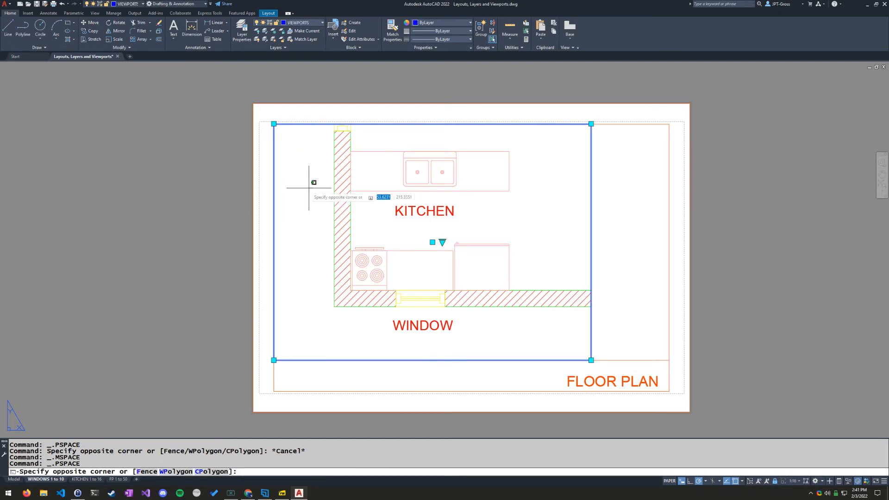
pyautogui.click(283, 181)
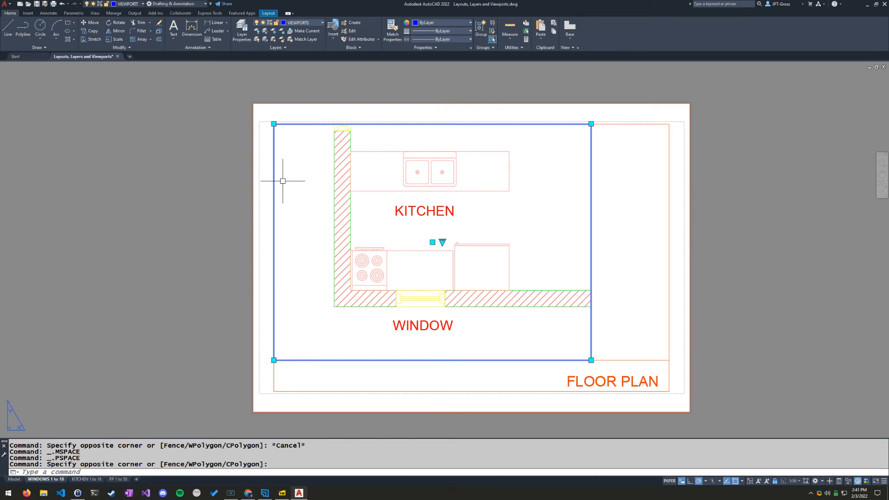
pyautogui.press('Delete')
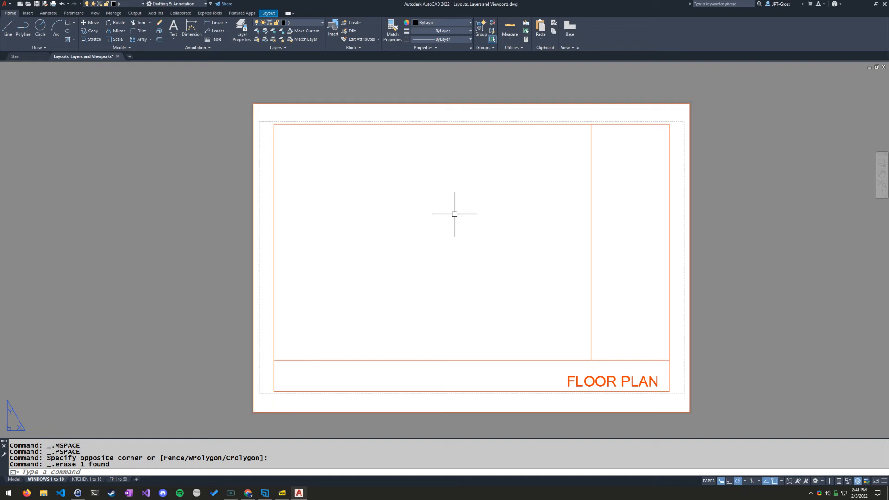
# Start the Viewports command, compare the standard viewport configurations and choose the Three: Above arrangement.
pyautogui.write('viewpo')
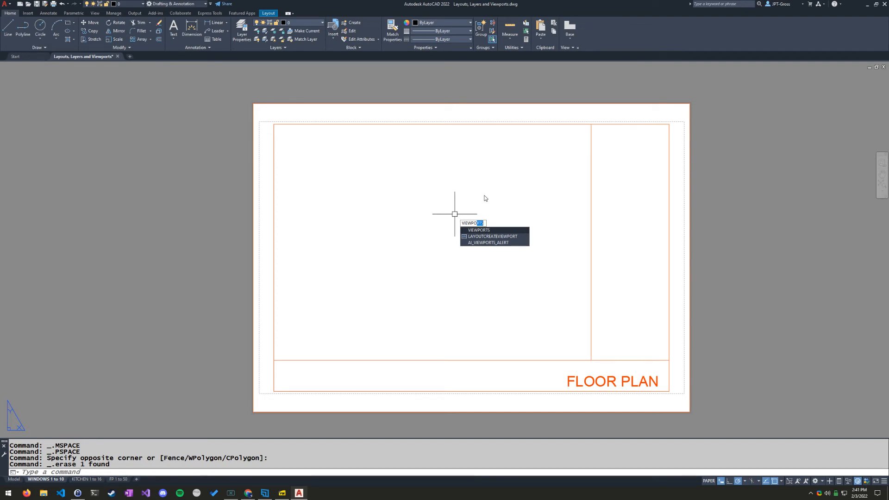
pyautogui.press('Return')
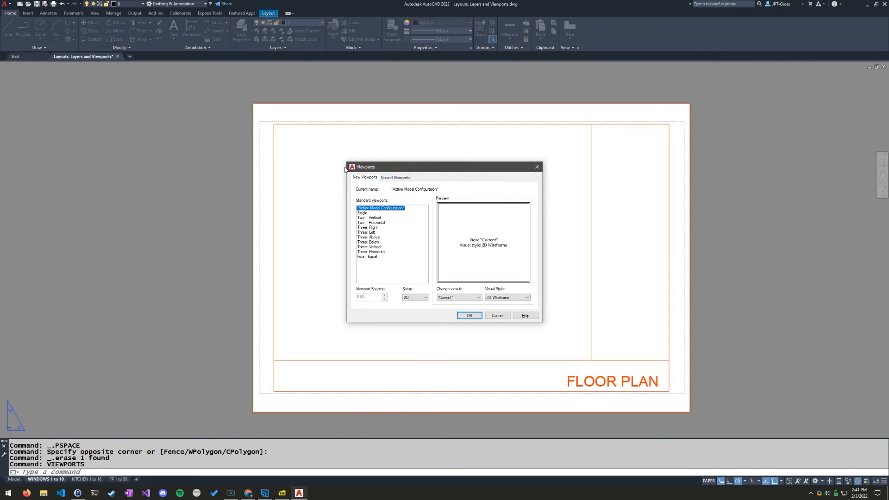
pyautogui.moveTo(485, 164); pyautogui.dragTo(517, 171)
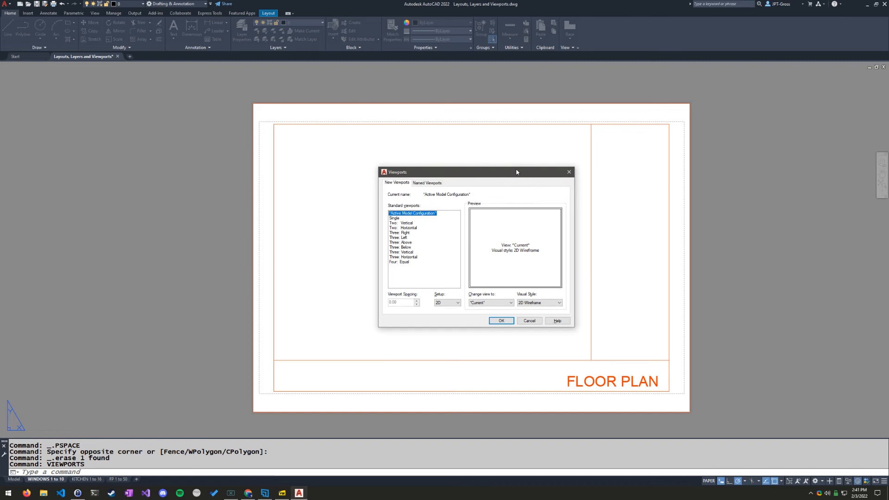
pyautogui.click(394, 218)
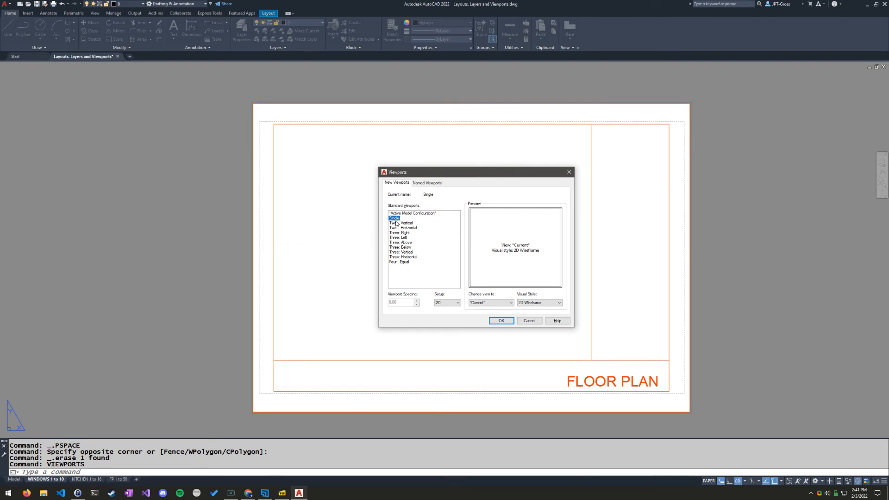
pyautogui.click(397, 223)
pyautogui.click(406, 229)
pyautogui.press('Down')
pyautogui.press('Down')
pyautogui.press('Down')
pyautogui.press('Down')
pyautogui.press('Down')
pyautogui.press('Down')
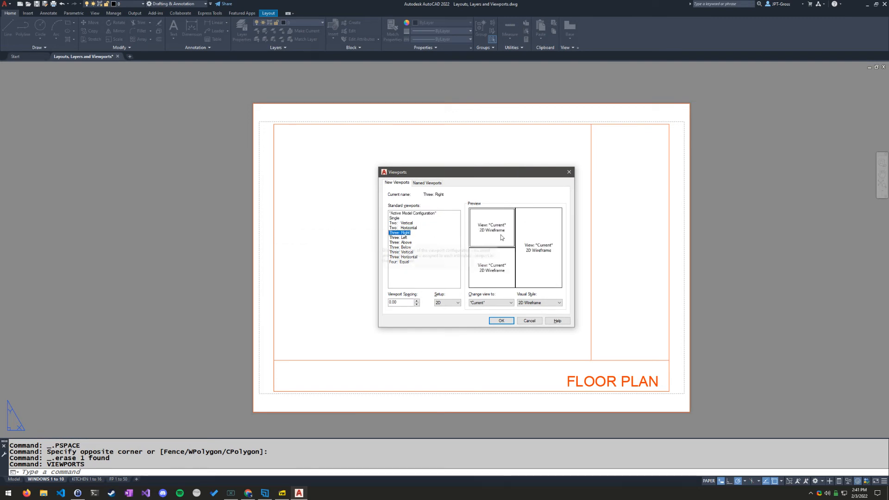
pyautogui.press('Down')
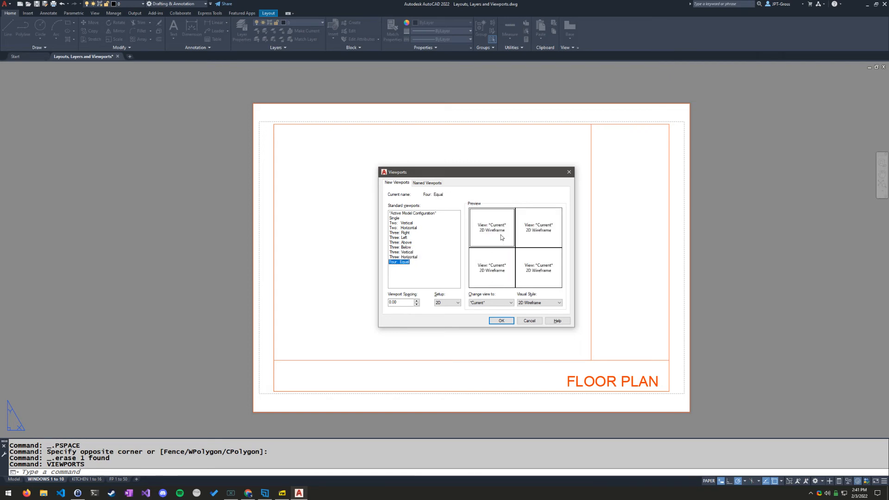
pyautogui.press('Up')
pyautogui.press('Up')
pyautogui.press('Up')
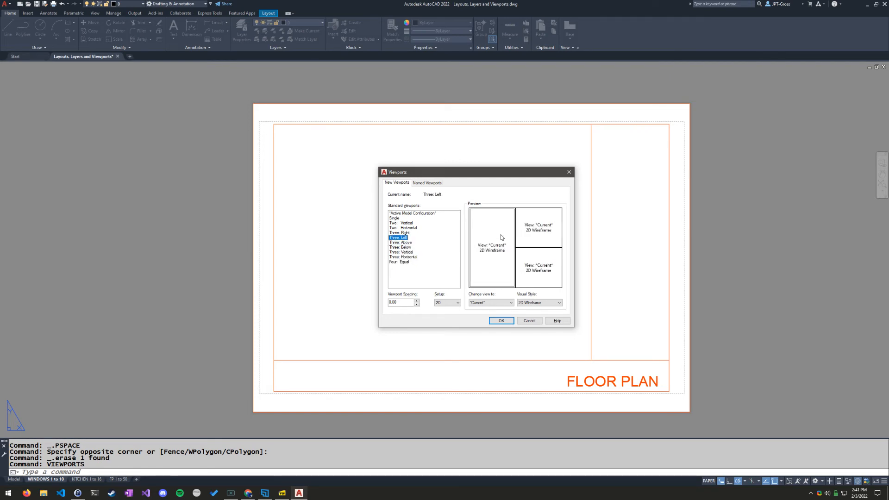
pyautogui.press('Up')
pyautogui.press('Down')
pyautogui.press('Down')
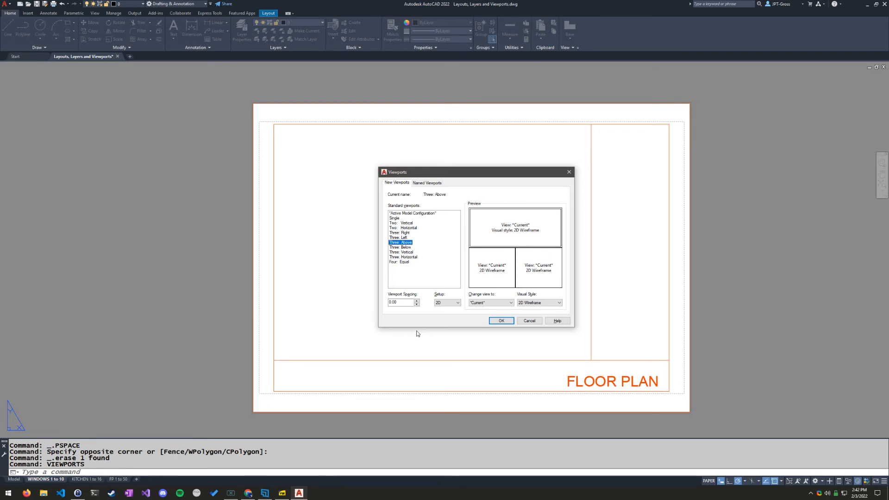
# Create the three viewports across the main drawing area, using opposite corners of the title block's inner frame.
pyautogui.click(502, 321)
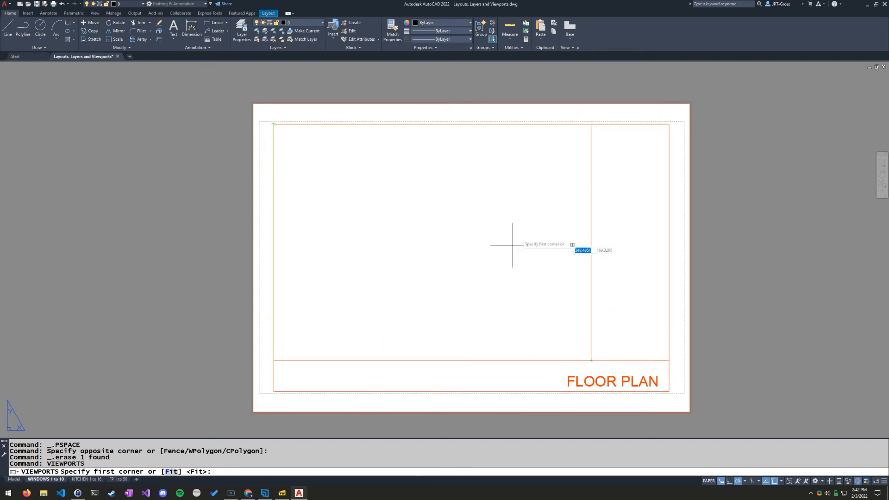
pyautogui.click(592, 124)
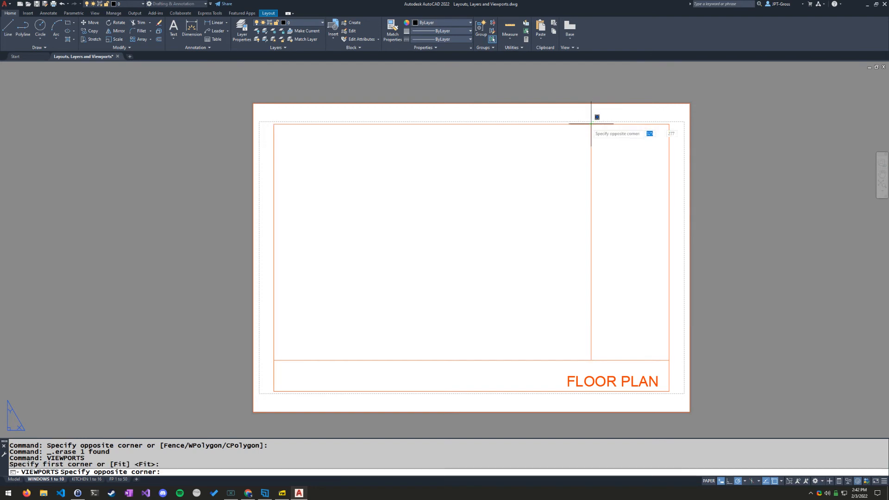
pyautogui.click(274, 360)
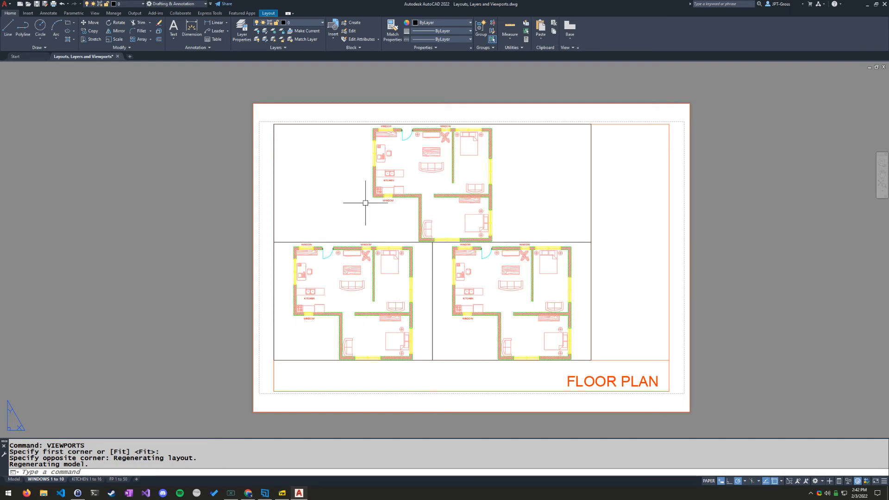
# Activate the upper viewport on the layout and zoom its floor plan in and out.
pyautogui.doubleClick(345, 163)
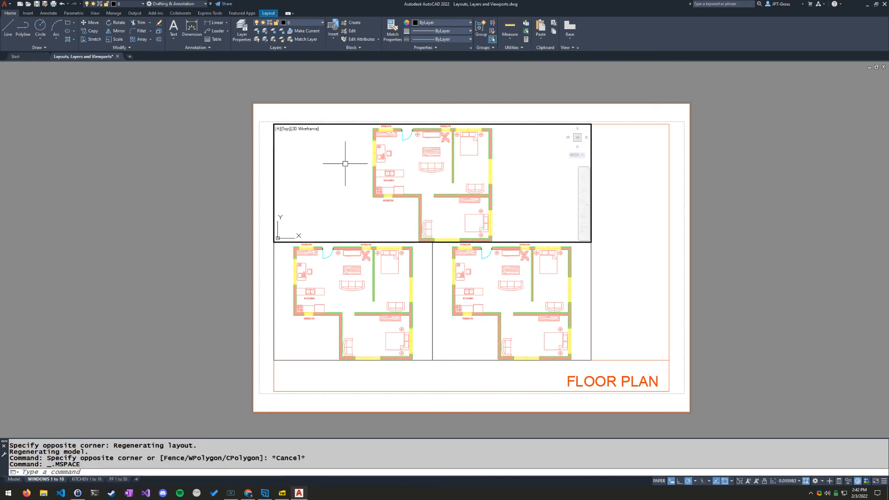
pyautogui.scroll(-4, 425, 172)
pyautogui.scroll(5, 425, 172)
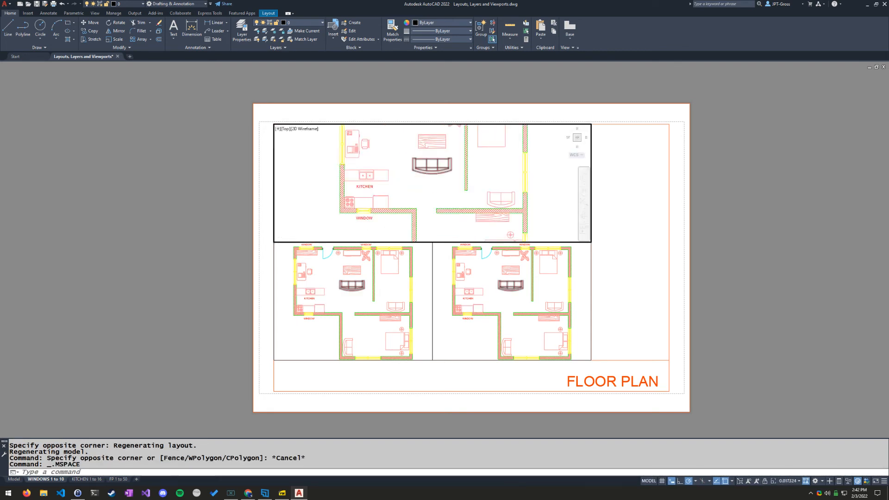
pyautogui.scroll(-4, 425, 171)
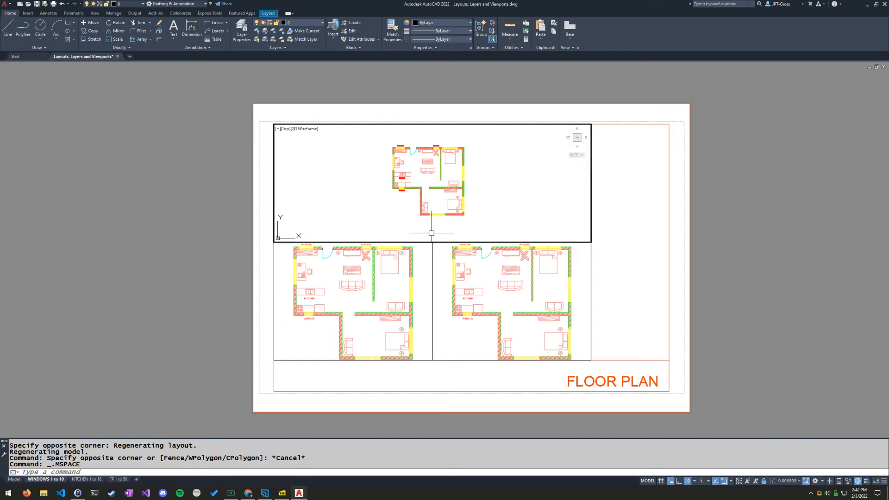
# Lock the upper viewport, test zooming over it, and unlock it again.
pyautogui.scroll(-4, 392, 146)
pyautogui.scroll(6, 391, 146)
pyautogui.scroll(-6, 396, 185)
pyautogui.scroll(2, 397, 185)
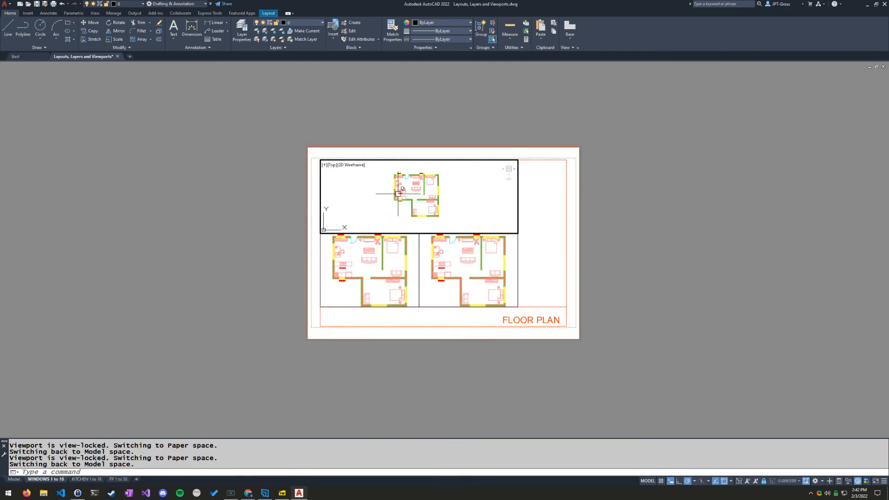
pyautogui.click(765, 482)
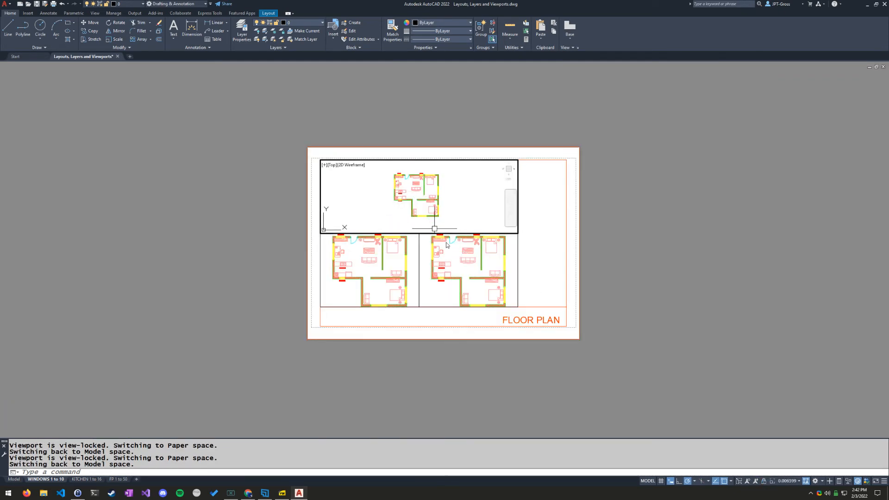
# Repeat the lock test by zooming and panning over the locked upper viewport, and unlock it to move the plan.
pyautogui.scroll(5, 433, 223)
pyautogui.scroll(-5, 426, 205)
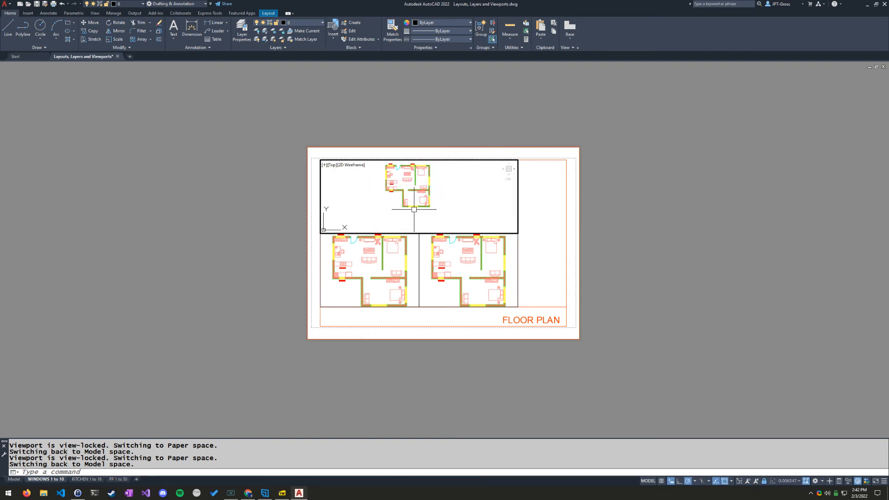
pyautogui.scroll(2, 414, 213)
pyautogui.moveTo(488, 225); pyautogui.dragTo(478, 209, button='middle')
pyautogui.middleClick(743, 205)
pyautogui.middleClick(743, 206)
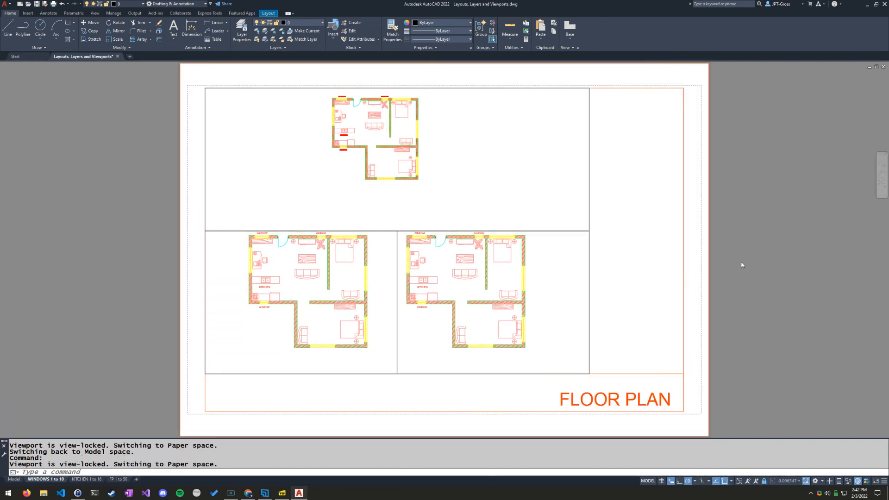
pyautogui.click(764, 481)
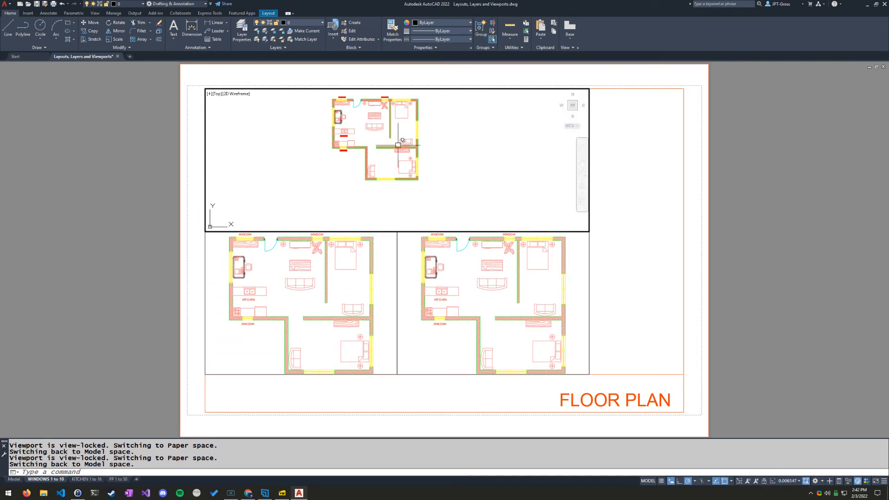
pyautogui.moveTo(373, 121); pyautogui.dragTo(379, 155, button='middle')
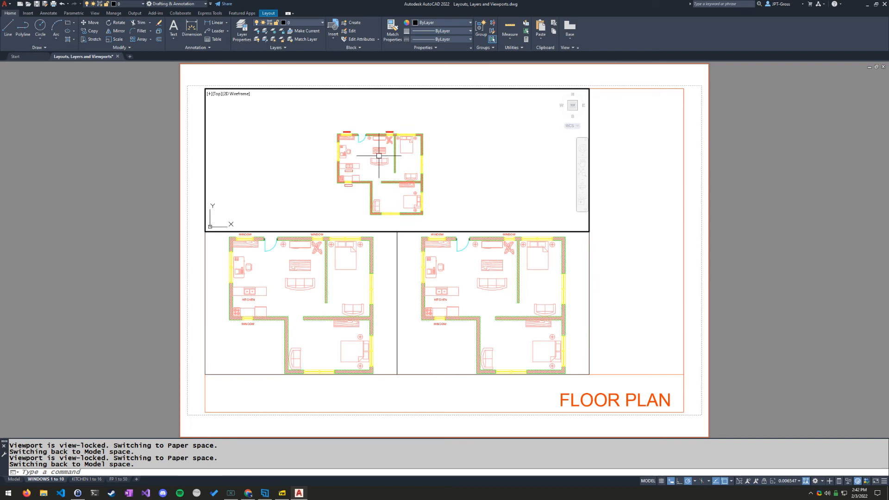
# Review the target window views and scale for task 6a in the PDF instructions, and return to AutoCAD.
pyautogui.click(282, 493)
pyautogui.scroll(-1, 412, 206)
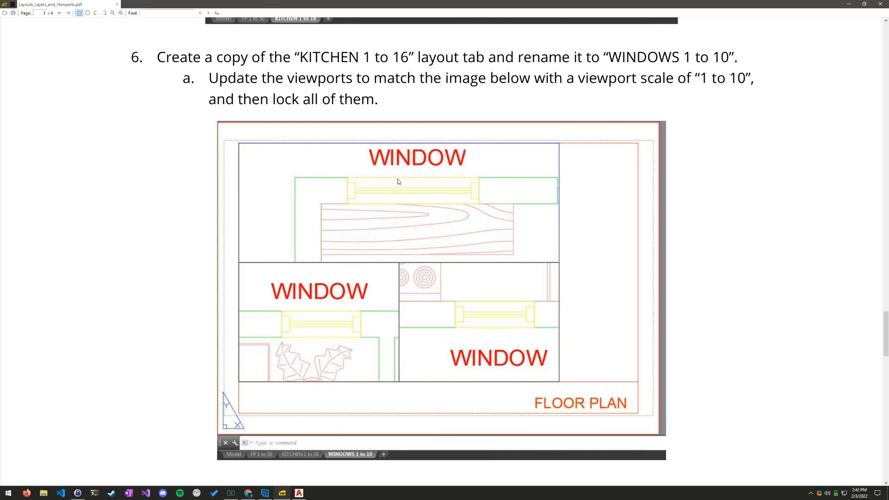
pyautogui.click(299, 494)
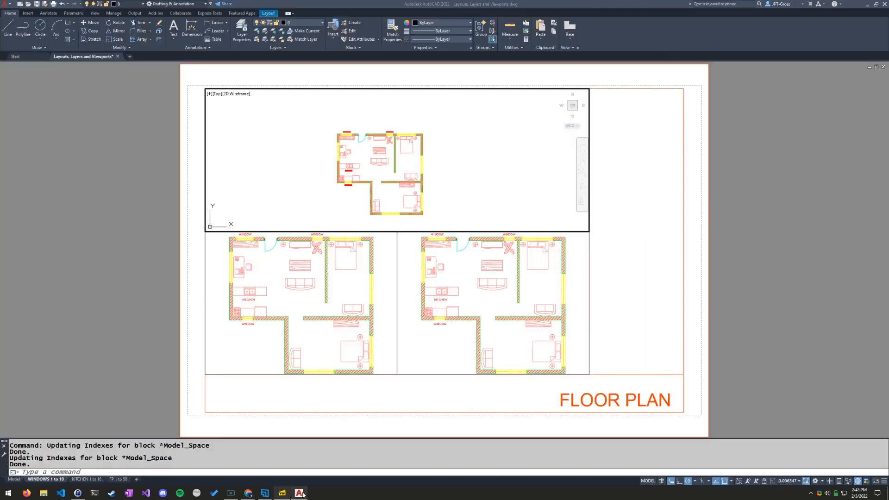
# Frame the window above the wooden desk at the plan's upper-left corner in the upper viewport and set its scale to 1:10.
pyautogui.scroll(2, 385, 152)
pyautogui.moveTo(397, 189); pyautogui.dragTo(498, 227, button='middle')
pyautogui.scroll(4, 417, 183)
pyautogui.moveTo(414, 158); pyautogui.dragTo(475, 230, button='middle')
pyautogui.scroll(1, 437, 154)
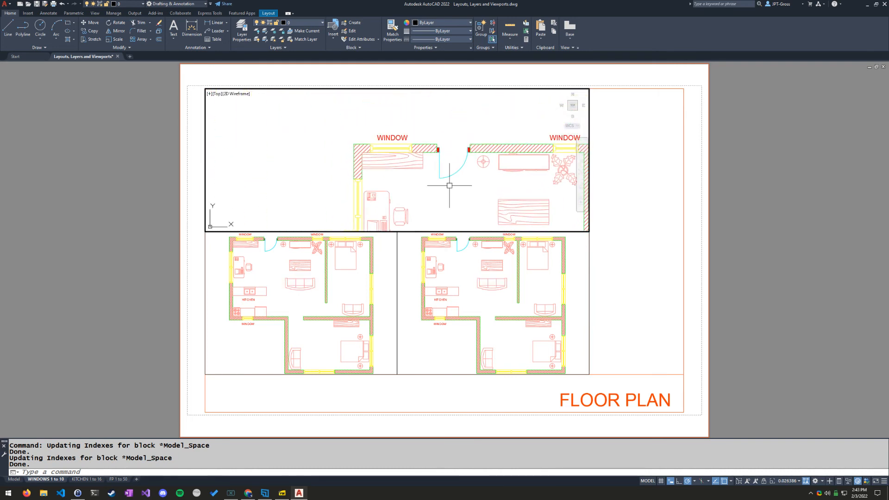
pyautogui.scroll(1, 384, 157)
pyautogui.scroll(2, 384, 156)
pyautogui.moveTo(357, 157)
pyautogui.mouseDown(button='middle')
pyautogui.moveTo(371, 181)
pyautogui.moveTo(362, 169)
pyautogui.mouseUp(button='middle')
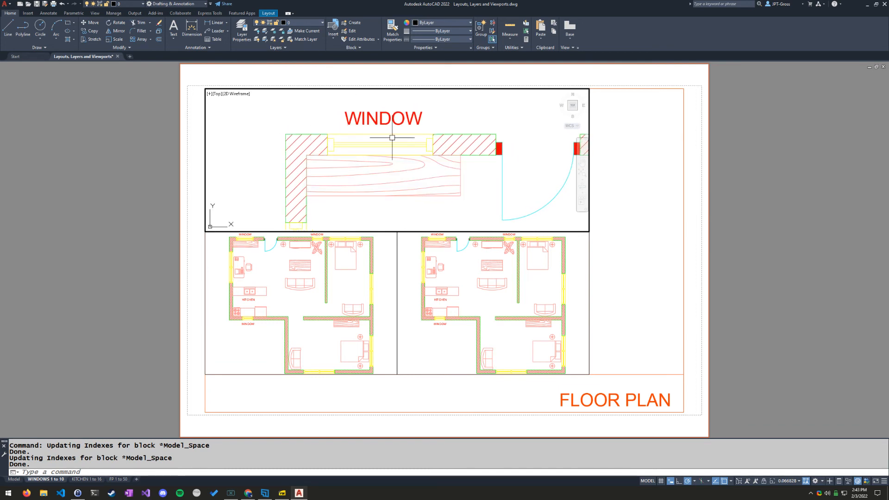
pyautogui.click(788, 481)
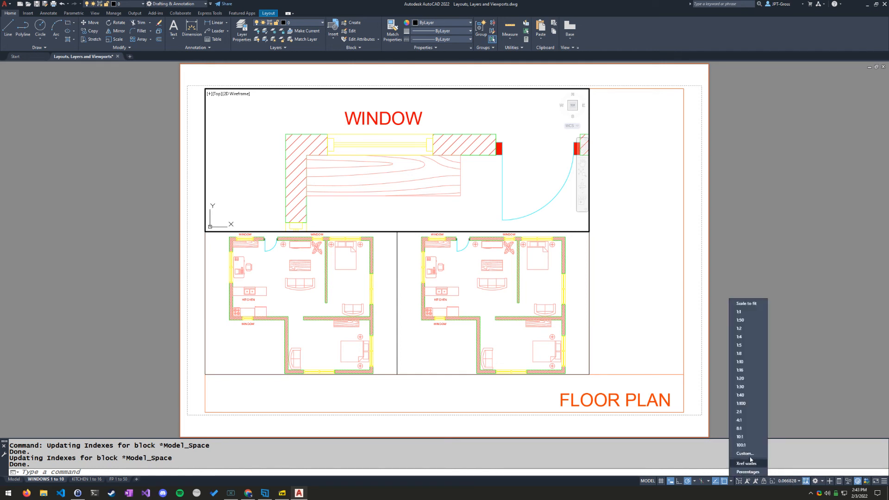
pyautogui.click(746, 362)
pyautogui.moveTo(372, 138); pyautogui.dragTo(390, 159, button='middle')
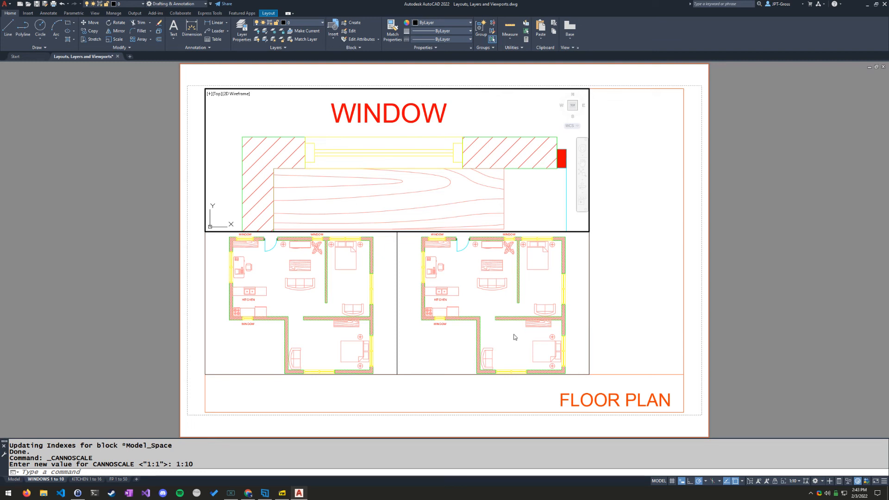
# Activate the lower-left viewport, check its target view in the PDF instructions, and return to AutoCAD.
pyautogui.click(314, 309)
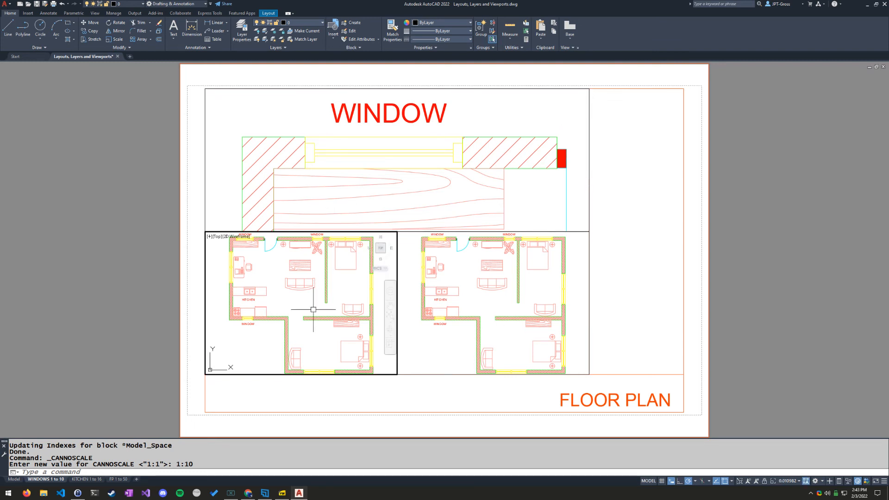
pyautogui.hotkey('alt', 'Tab')
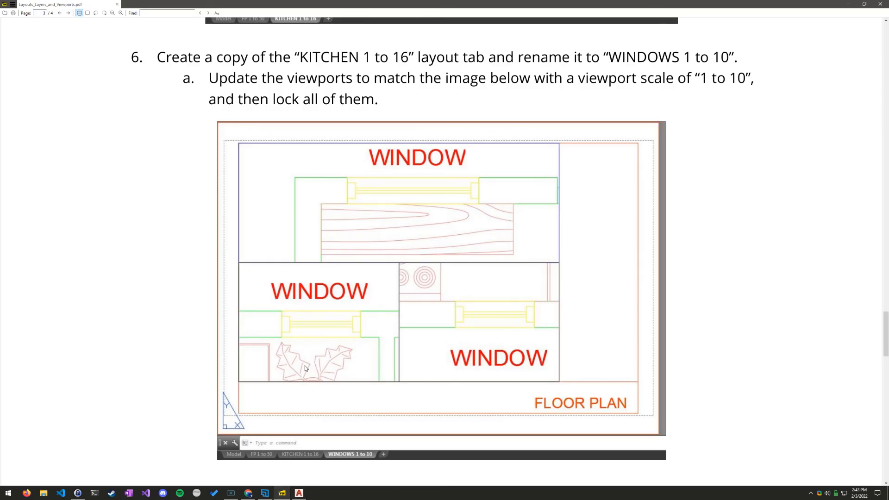
pyautogui.click(300, 493)
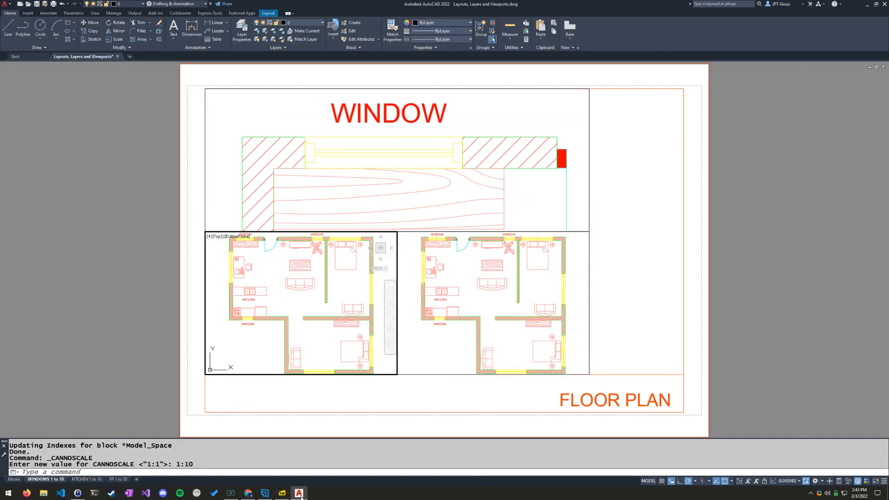
# Frame the window above the plant in the lower-left viewport and set that viewport's scale to 1:10.
pyautogui.scroll(4, 317, 247)
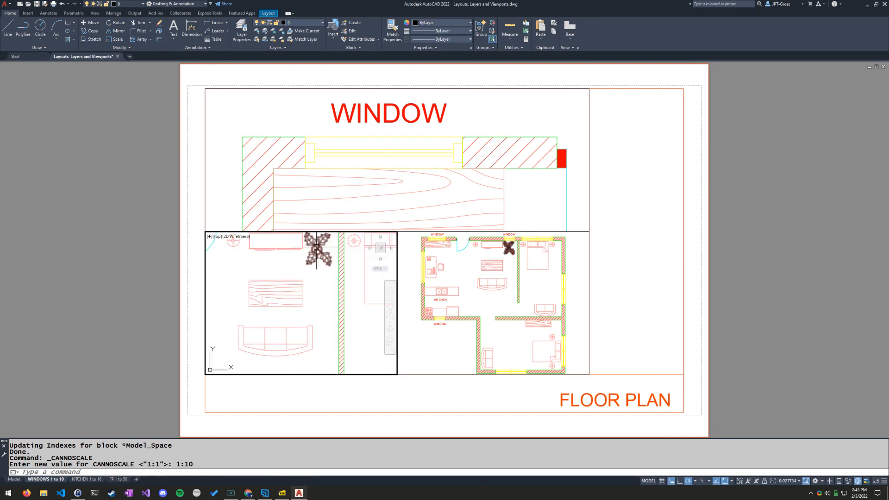
pyautogui.moveTo(316, 247)
pyautogui.mouseDown(button='middle')
pyautogui.moveTo(303, 331)
pyautogui.moveTo(307, 301)
pyautogui.moveTo(312, 321)
pyautogui.mouseUp(button='middle')
pyautogui.scroll(5, 307, 315)
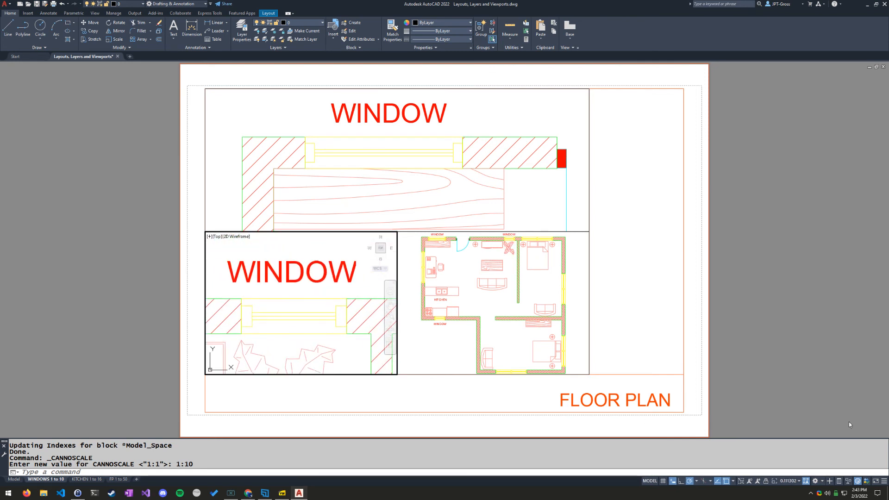
pyautogui.click(797, 482)
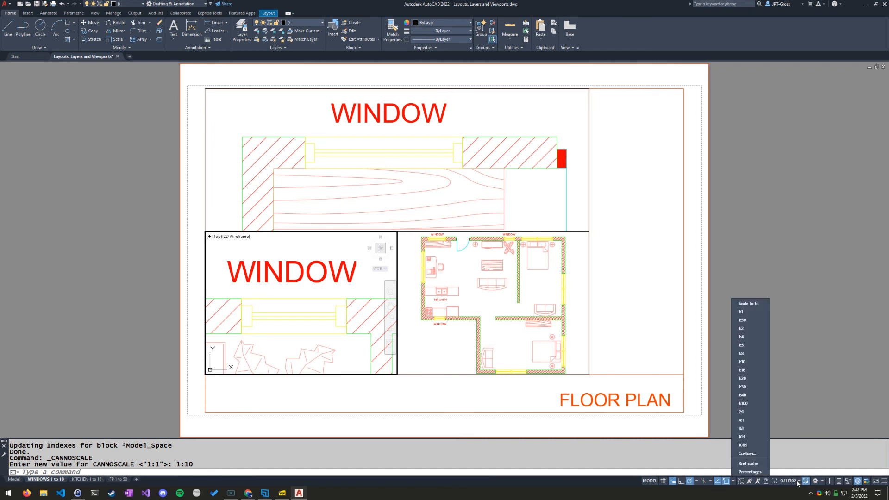
pyautogui.click(753, 361)
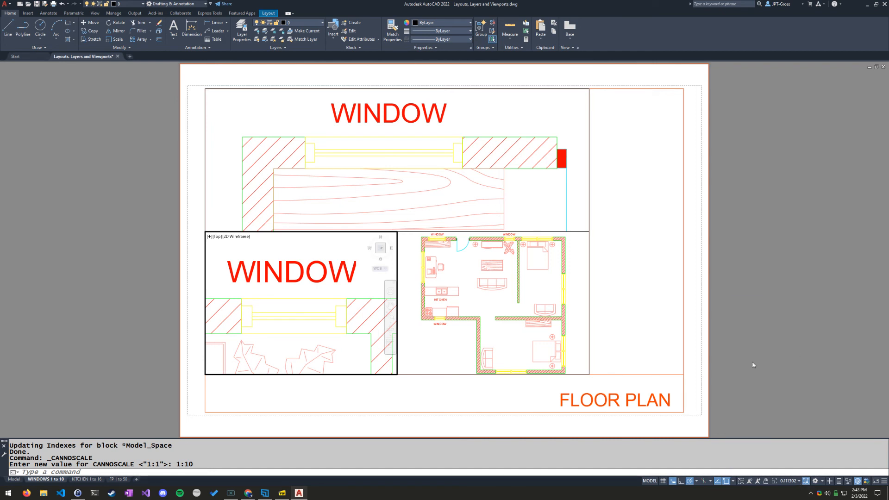
pyautogui.moveTo(314, 340); pyautogui.dragTo(325, 308, button='middle')
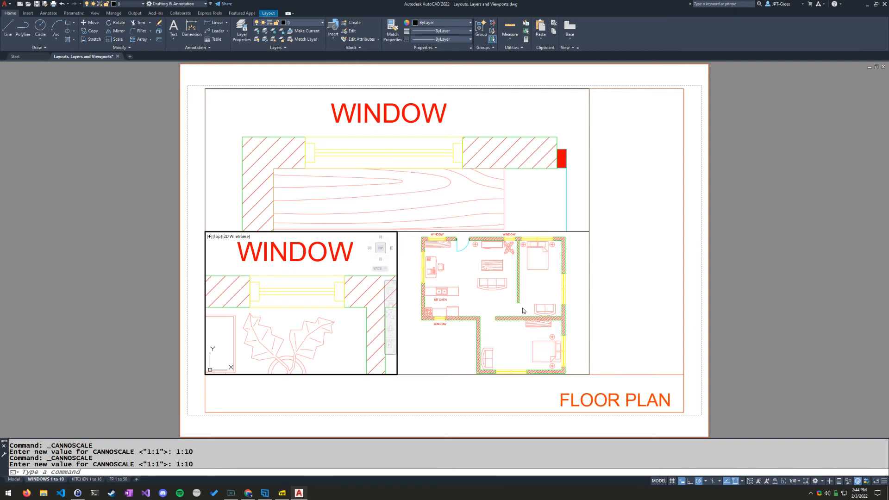
# Activate the upper viewport and the lower-left viewport in turn and lock each one.
pyautogui.click(476, 180)
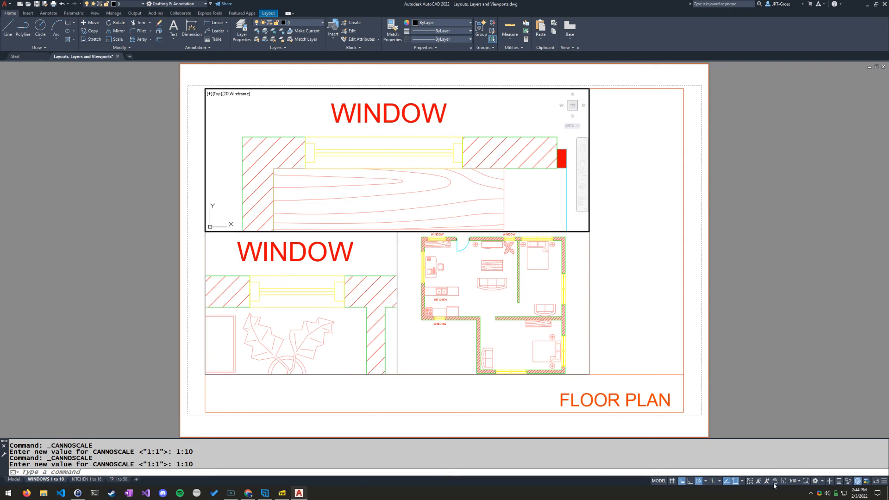
pyautogui.click(329, 305)
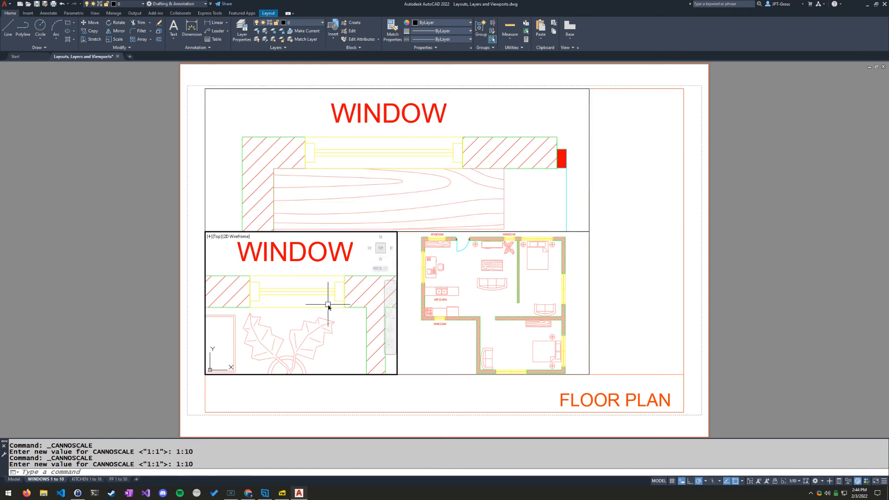
# Activate the lower-right viewport, check its target view in the PDF instructions, and return to AutoCAD.
pyautogui.click(473, 276)
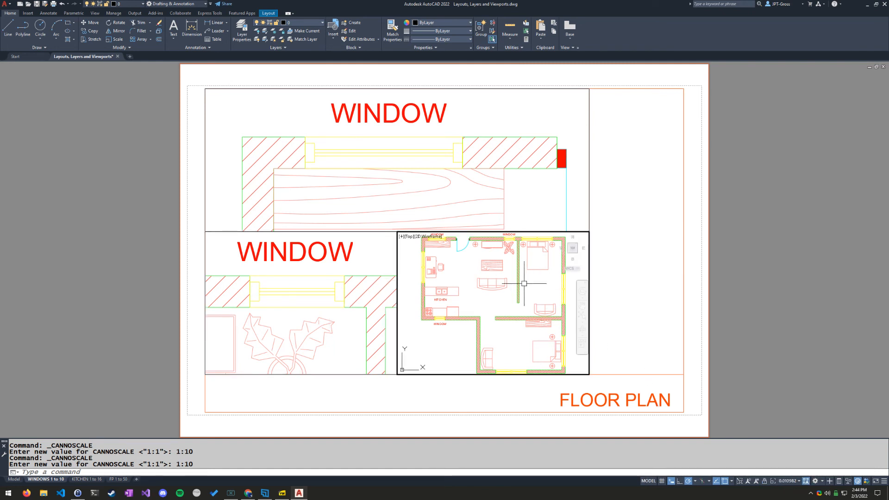
pyautogui.click(282, 494)
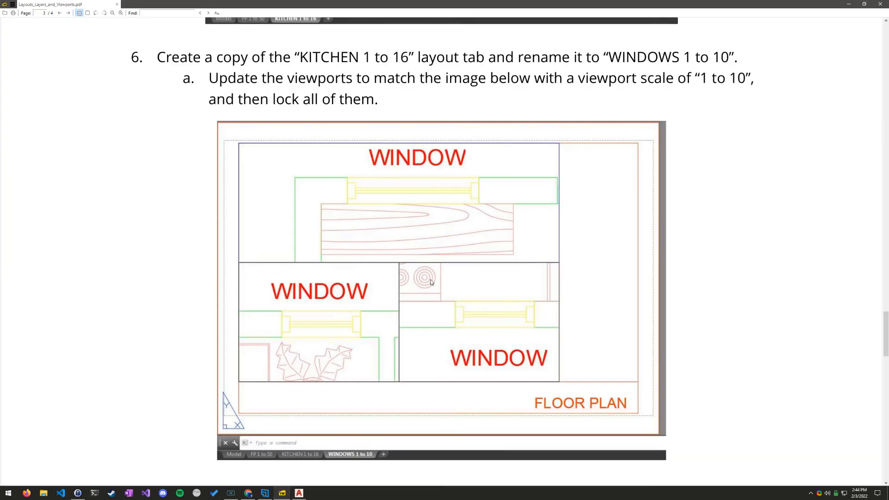
pyautogui.click(299, 493)
# Frame the window below the kitchen stove in the lower-right viewport and set that viewport's scale to 1:10.
pyautogui.moveTo(457, 294); pyautogui.dragTo(504, 297, button='middle')
pyautogui.scroll(2, 477, 267)
pyautogui.scroll(1, 497, 298)
pyautogui.scroll(2, 497, 297)
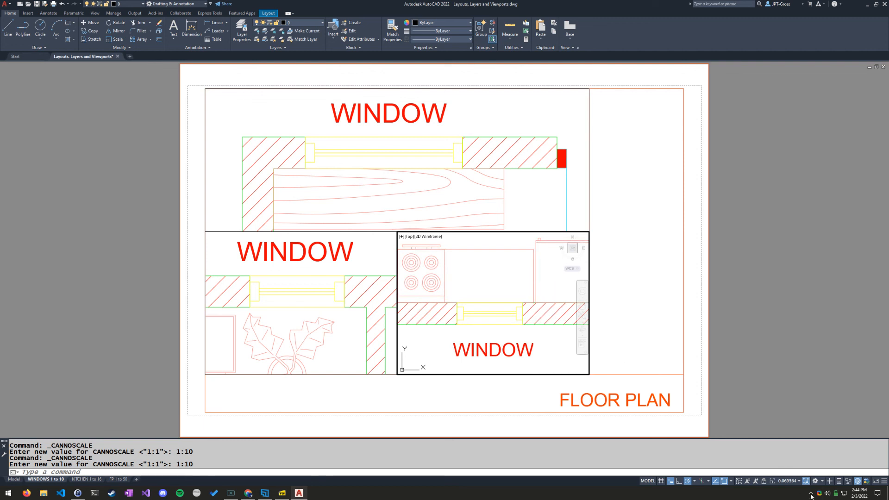
pyautogui.click(787, 482)
pyautogui.click(751, 360)
pyautogui.moveTo(518, 319); pyautogui.dragTo(517, 303, button='middle')
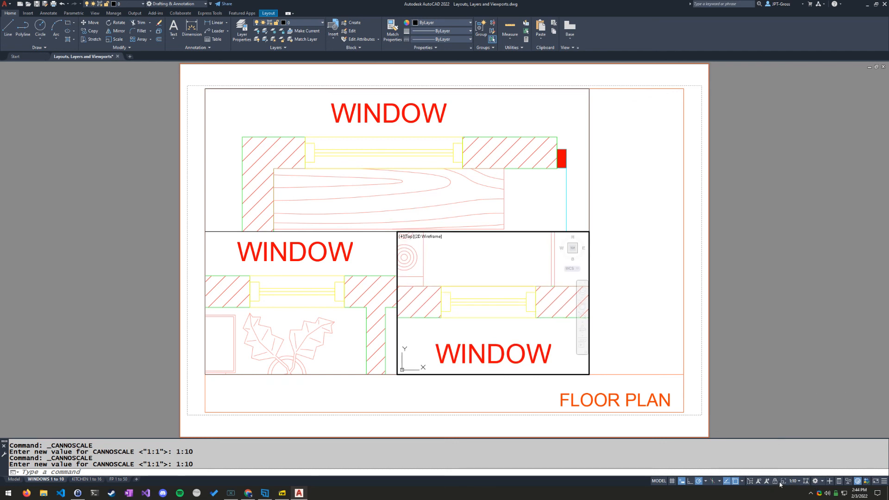
# Lock the lower-right viewport and return to paper space.
pyautogui.doubleClick(770, 309)
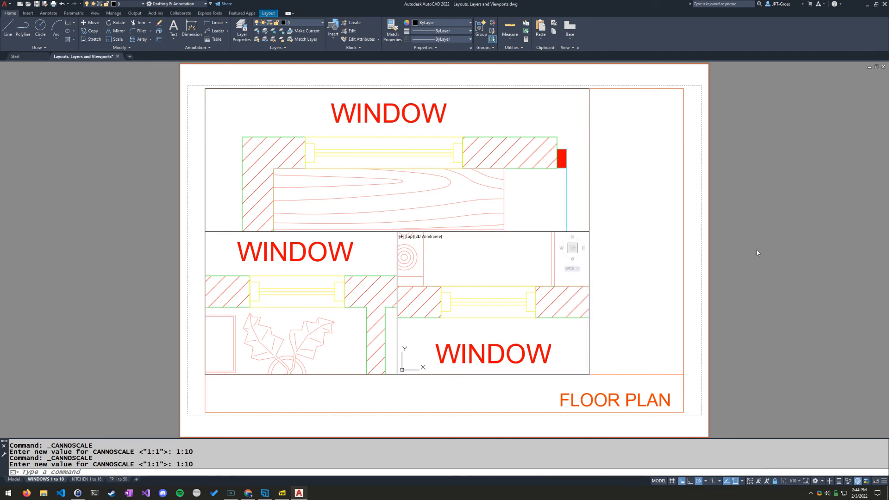
pyautogui.doubleClick(765, 213)
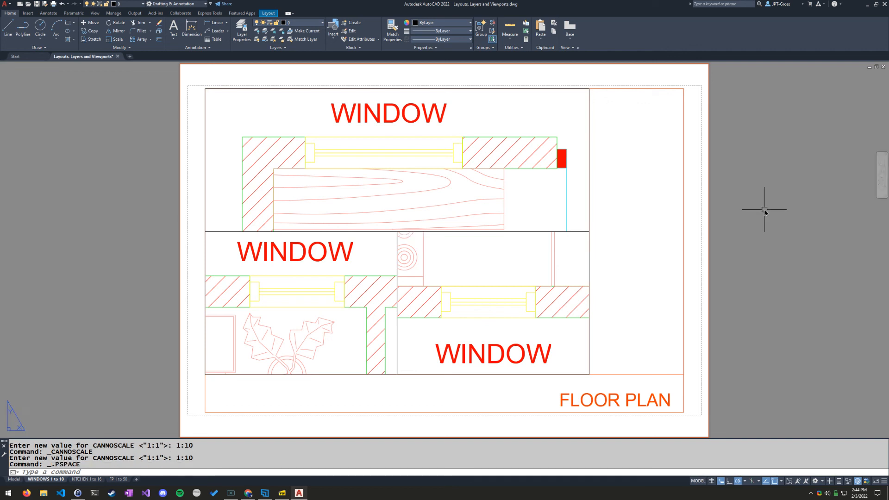
# Zoom the "WINDOWS 1 to 10" layout to its extents so the whole sheet fills the drawing area.
pyautogui.click(883, 185)
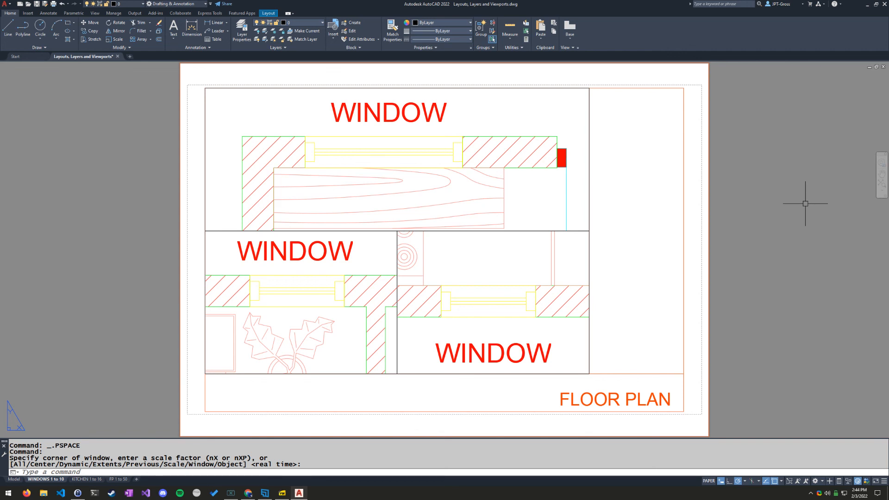
pyautogui.scroll(-8, 805, 247)
pyautogui.write('z')
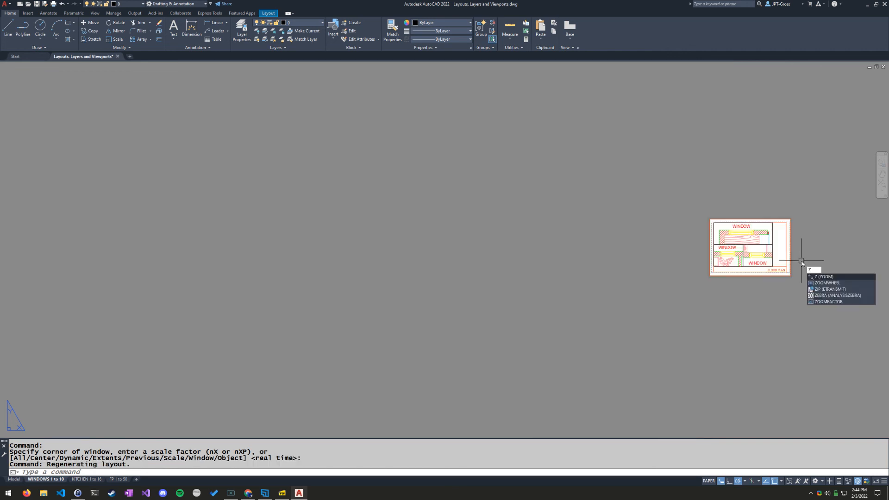
pyautogui.press('Return')
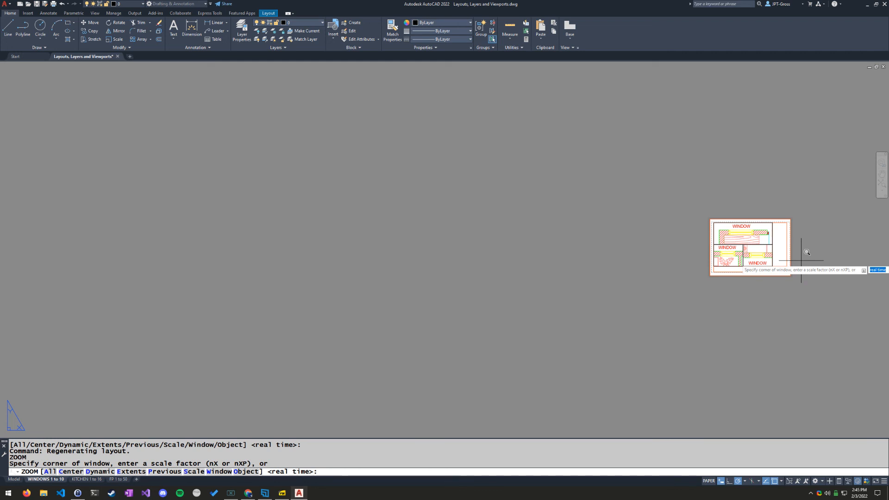
pyautogui.write('e')
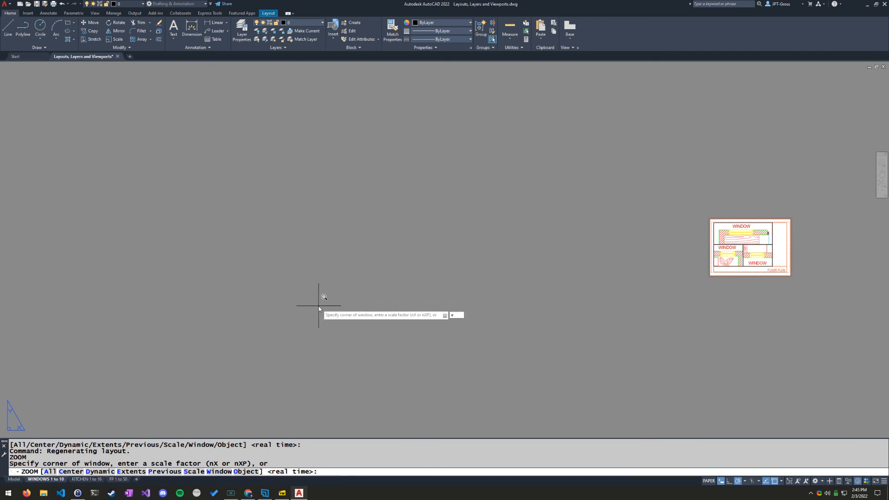
pyautogui.press('Return')
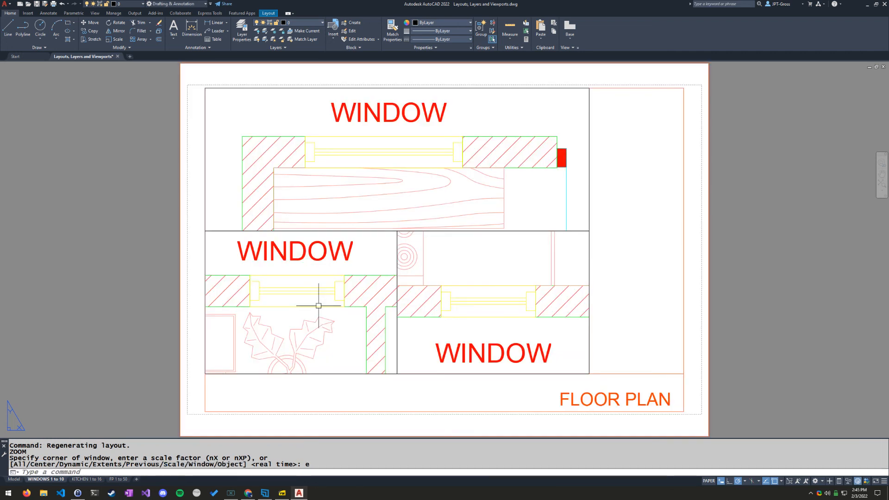